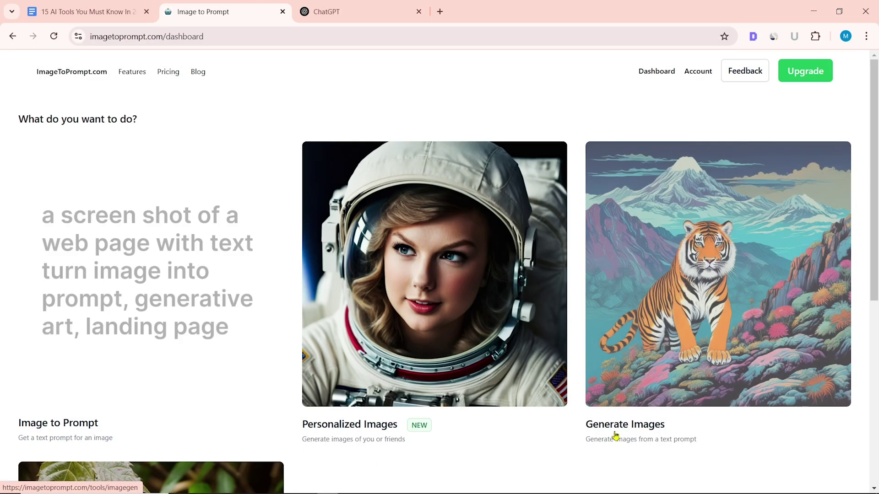
Step: Upload the two-tabby-cats photo to ImageToPrompt and copy its generated description
scroll(615, 435, "down", 6)
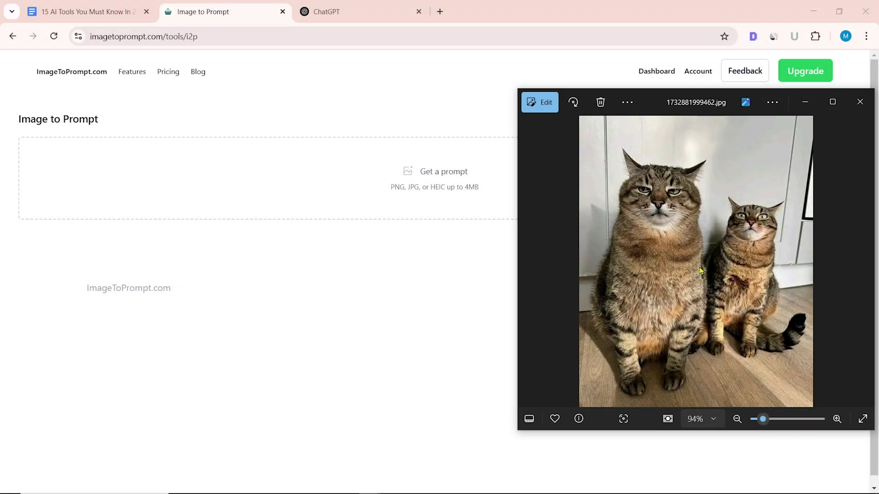
left_click_drag(700, 270, 426, 200)
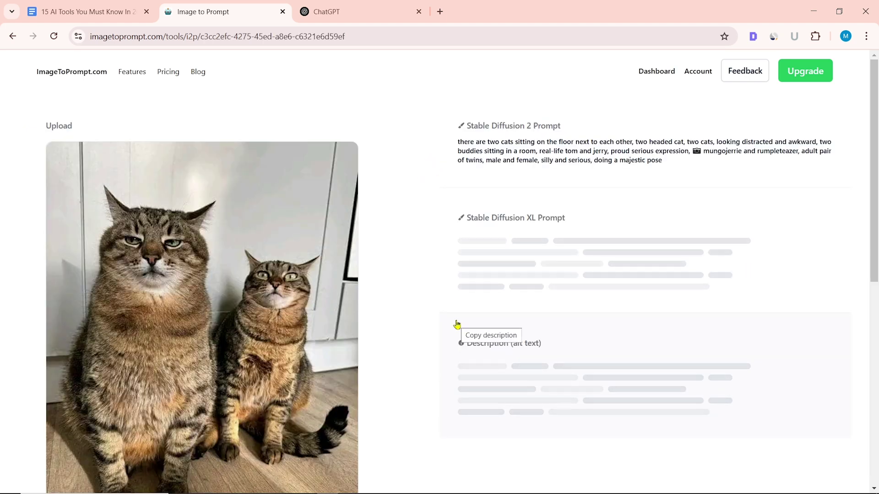
left_click(589, 389)
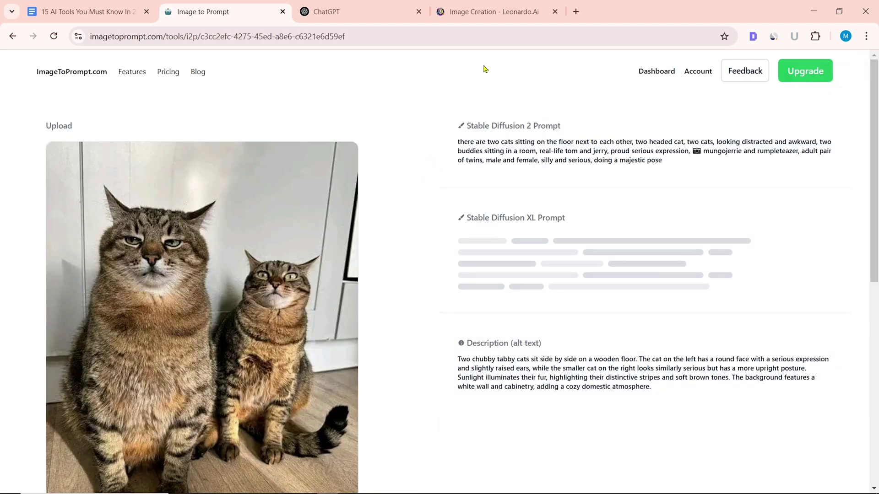
Step: Paste the two-tabby-cats description as Leonardo.Ai's prompt and generate images
left_click(487, 12)
right_click(267, 113)
left_click(301, 240)
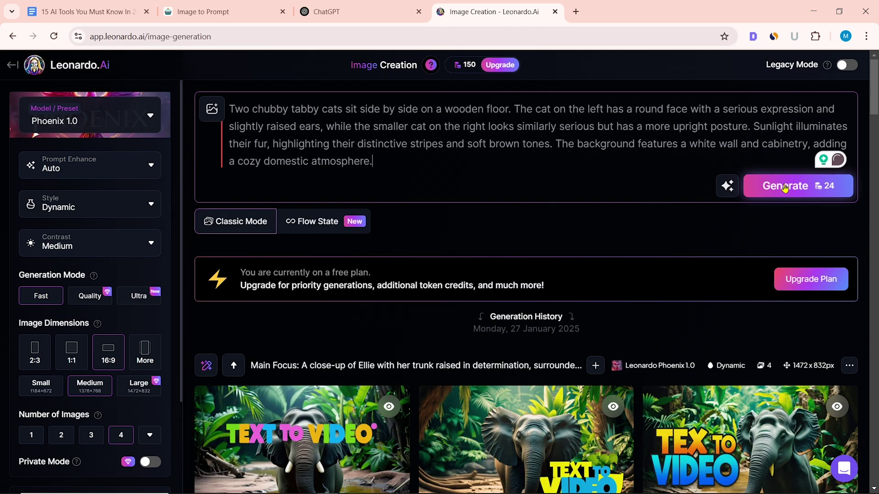
left_click(785, 186)
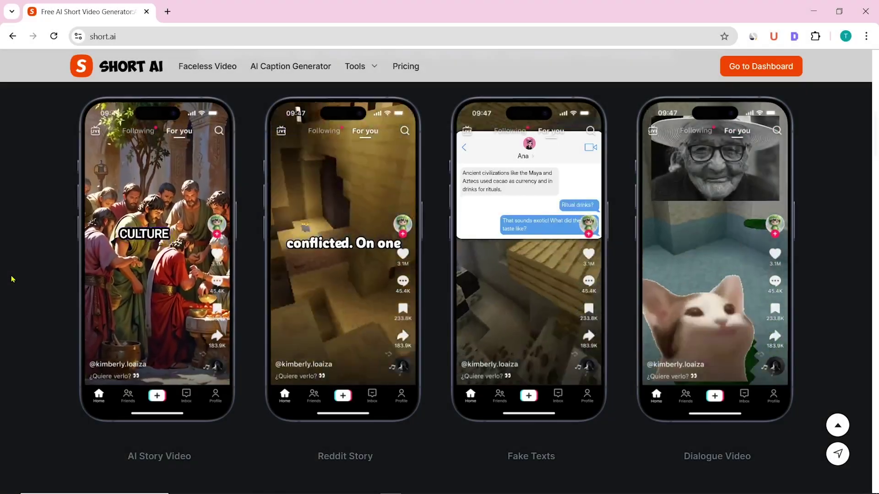
Step: Open Short AI's Generate AI Story Video link in a new tab and switch to it
mouse_move(144, 271)
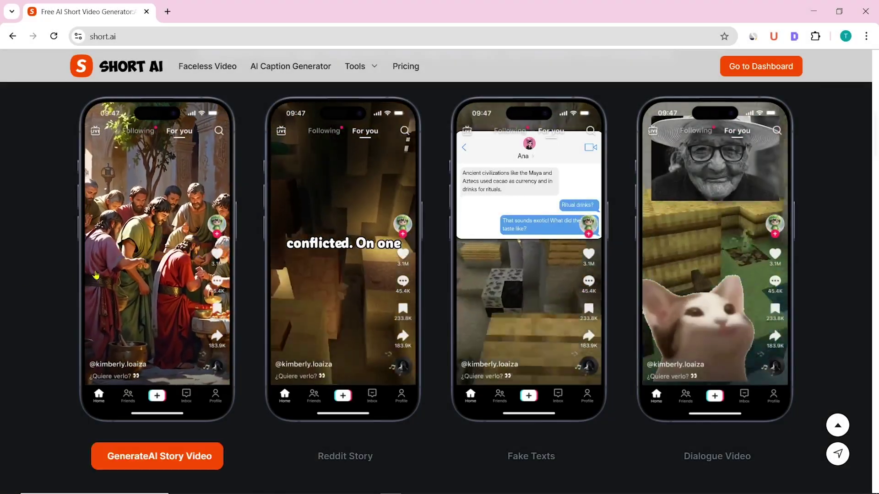
mouse_move(549, 249)
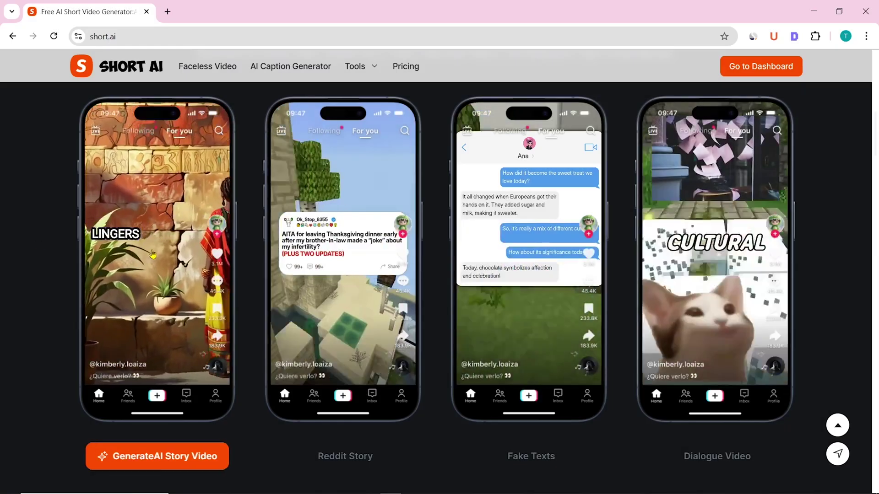
right_click(153, 254)
left_click(205, 262)
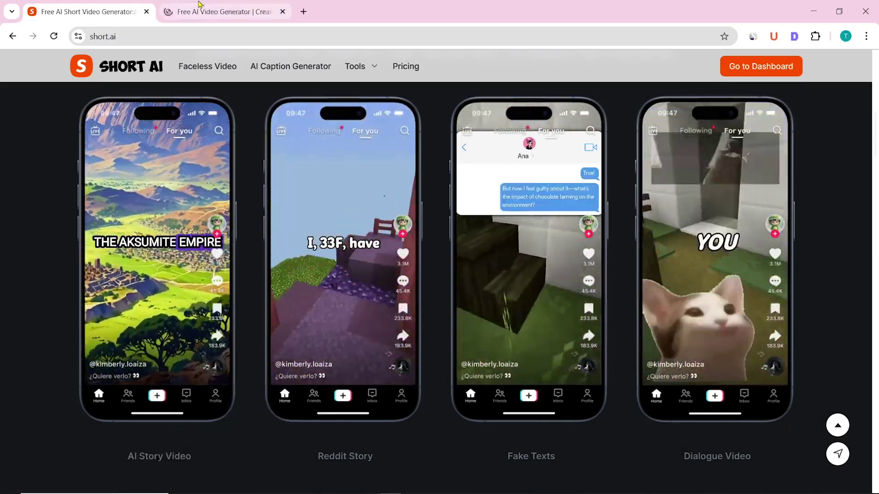
left_click(220, 12)
Step: Keep the watercolor style background and choose the Motivational script template
scroll(812, 263, "down", 3)
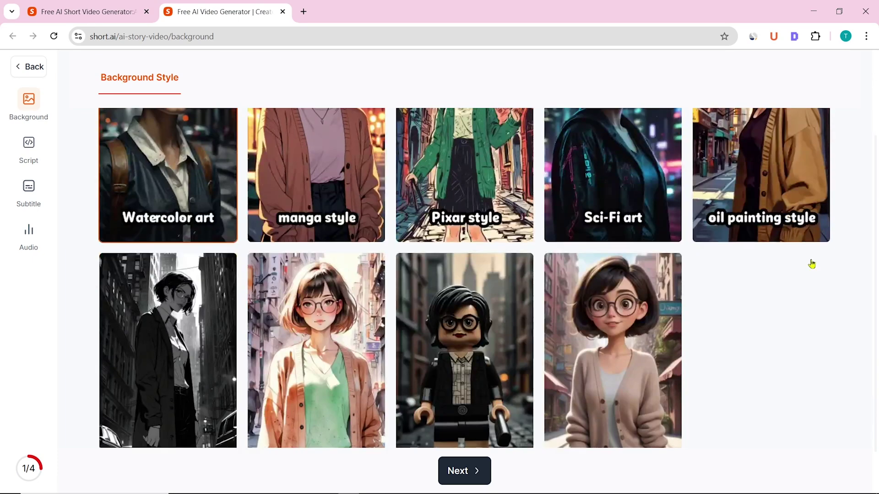
scroll(812, 263, "down", 1)
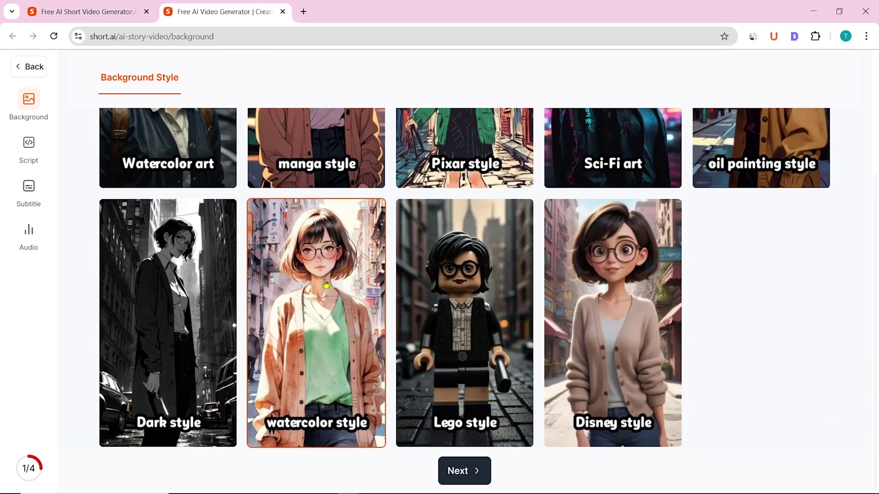
left_click(464, 471)
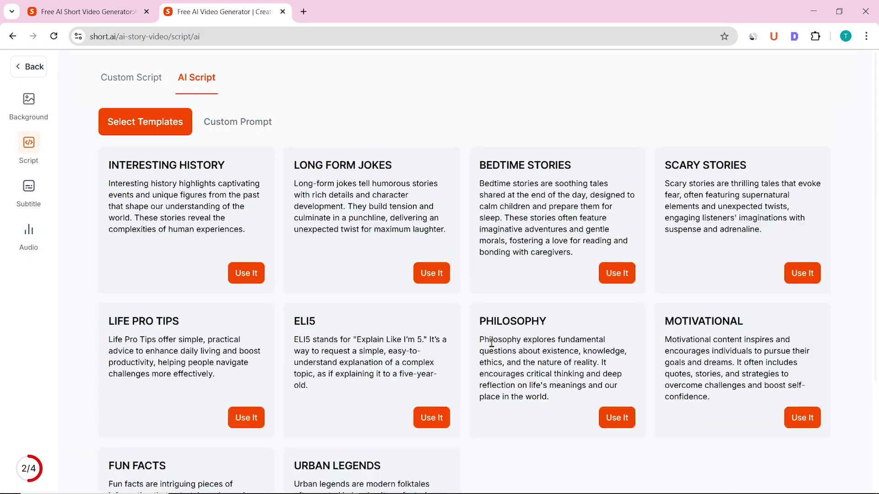
scroll(704, 365, "down", 3)
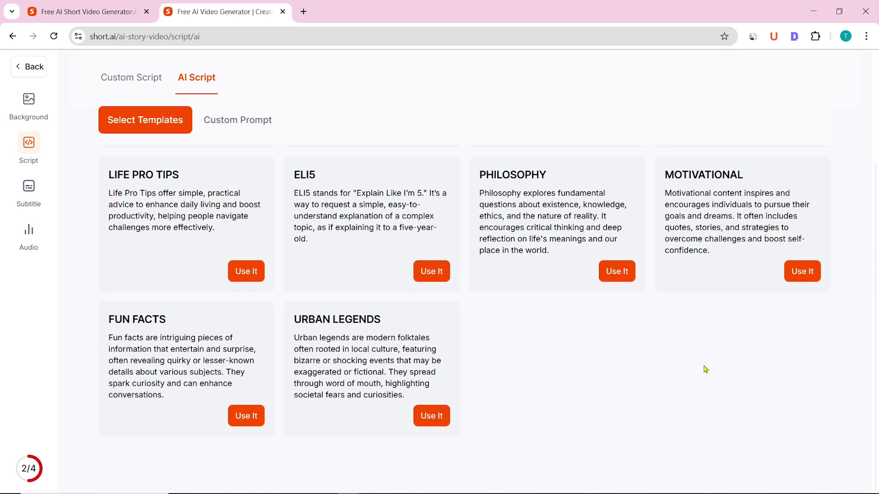
scroll(706, 369, "up", 1)
left_click(796, 334)
Step: Generate an English script with hook 'Emotional stories and advice.' and CTA 'Subscribe for more videos.'
left_click(553, 196)
left_click(421, 227)
left_click(432, 246)
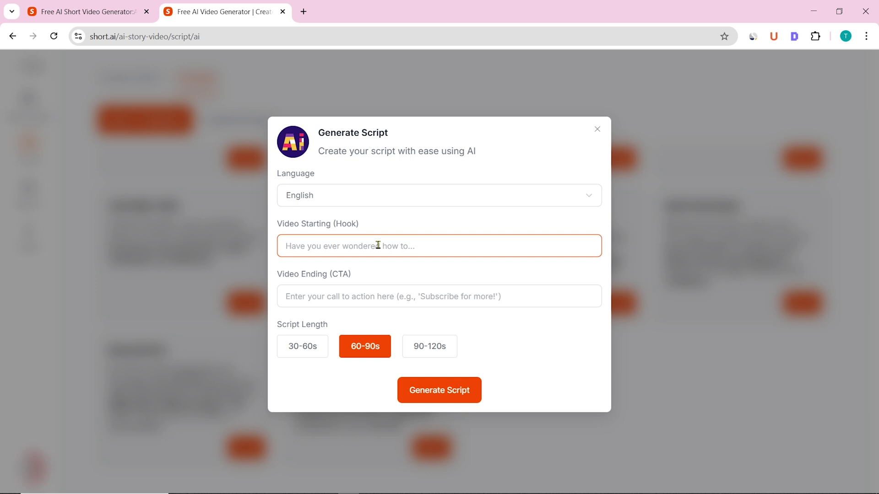
key("super+v")
left_click(365, 337)
left_click(293, 297)
key("super+v")
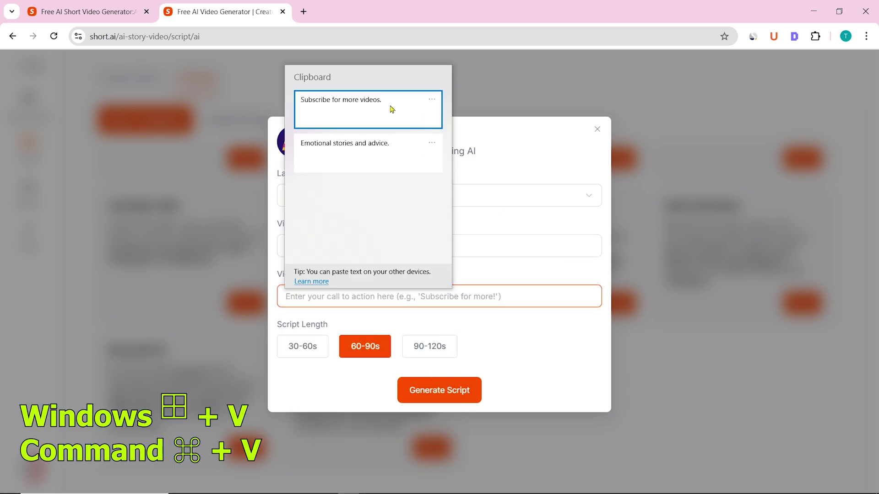
left_click(404, 110)
left_click(452, 391)
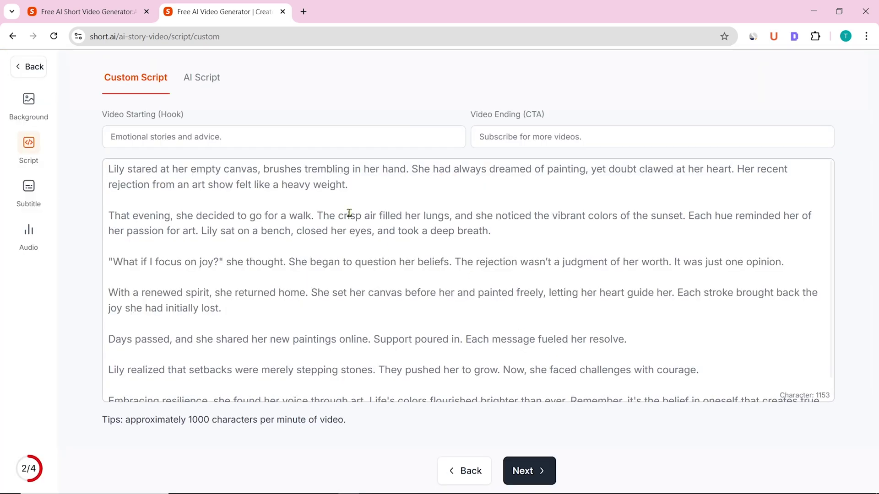
Step: Keep the script and subtitle style, pick the Adam narration voice, and generate the video
scroll(458, 320, "down", 1)
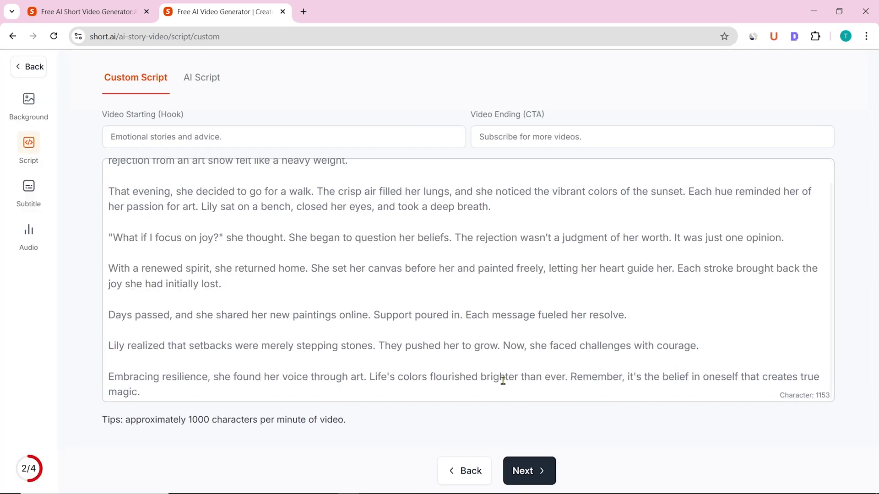
left_click(526, 471)
scroll(597, 289, "down", 1)
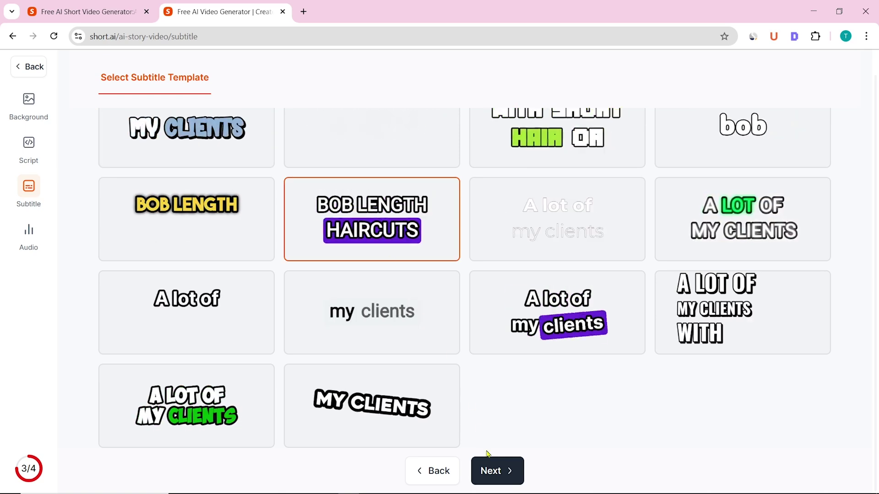
left_click(496, 472)
scroll(424, 331, "down", 3)
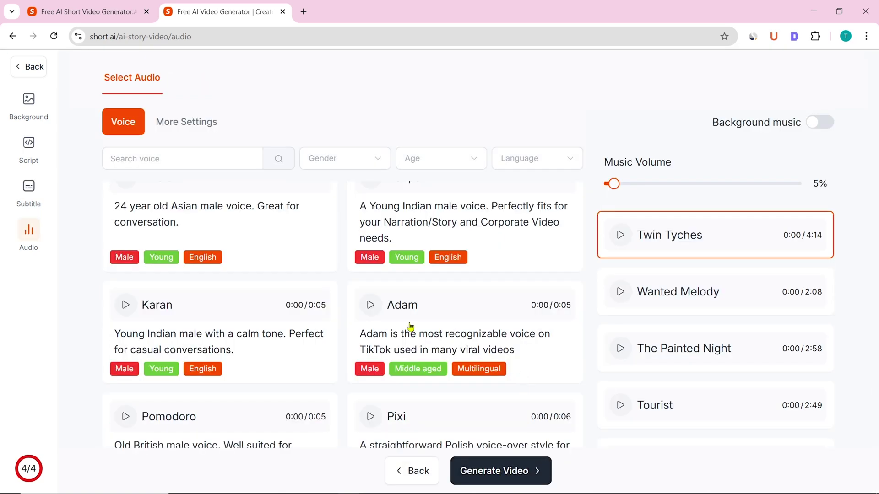
left_click(464, 325)
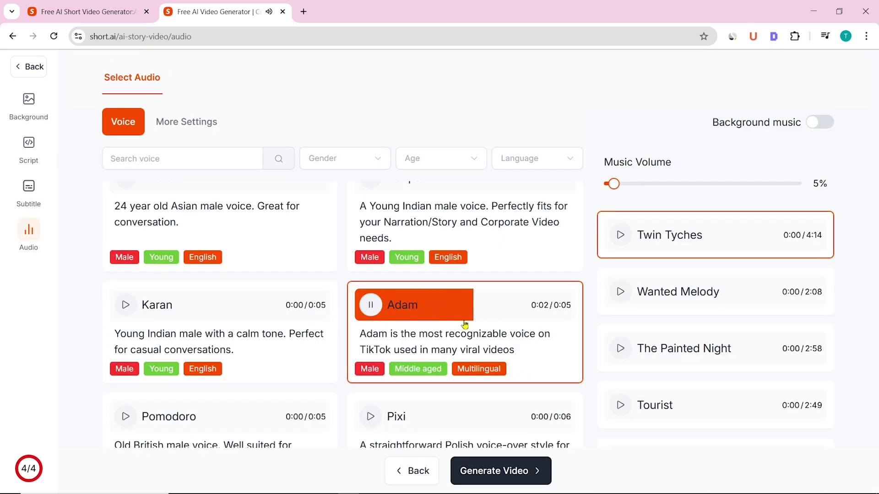
scroll(476, 342, "down", 1)
left_click(516, 472)
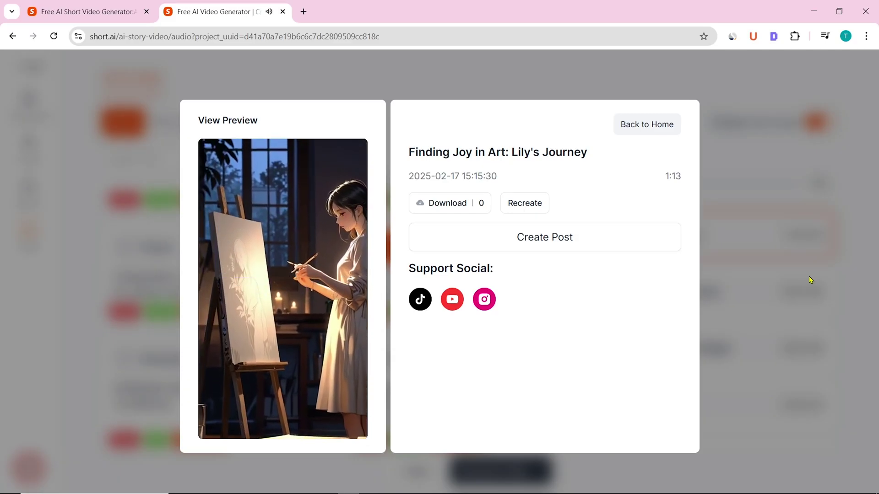
key("XF86AudioLowerVolume")
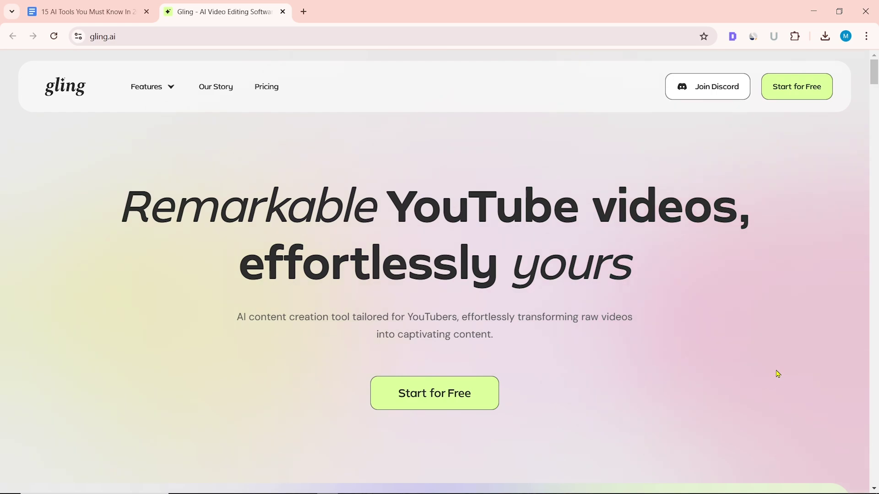
Step: Upload Untitled Video 1.mp4 from Downloads into a new Gling project
scroll(778, 374, "down", 1)
left_click(435, 336)
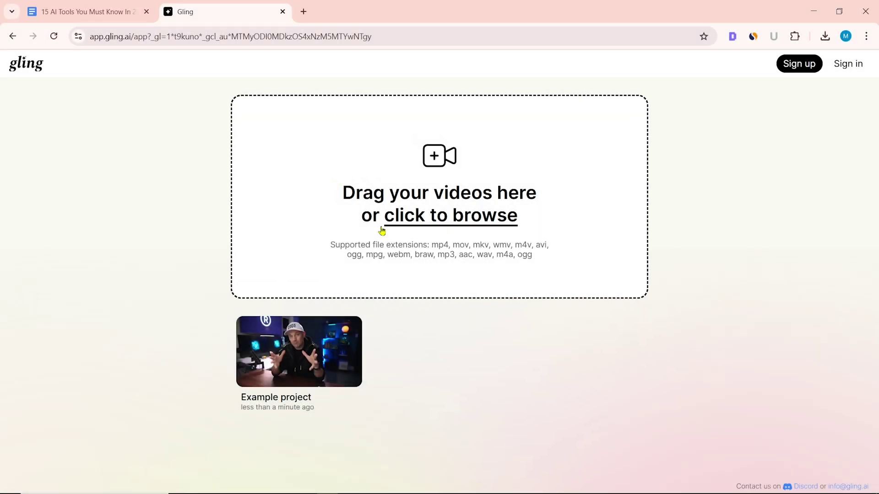
left_click(435, 160)
left_click(51, 163)
left_click(180, 124)
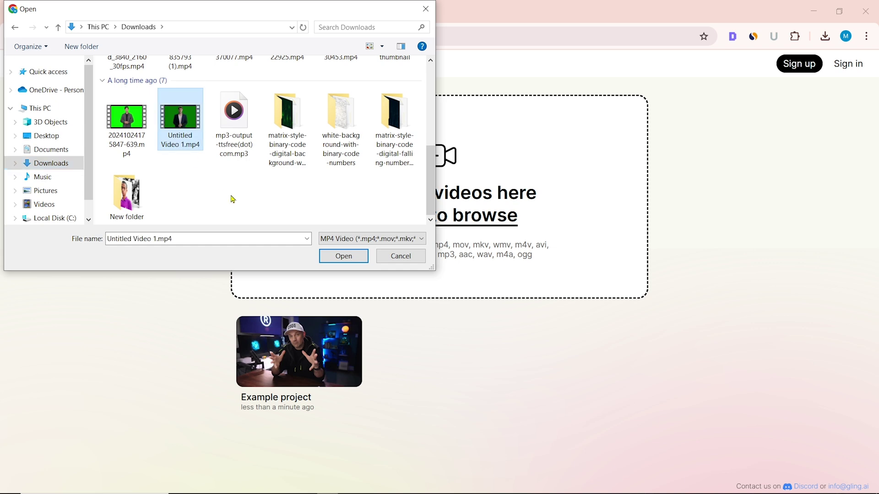
left_click(344, 257)
left_click(622, 400)
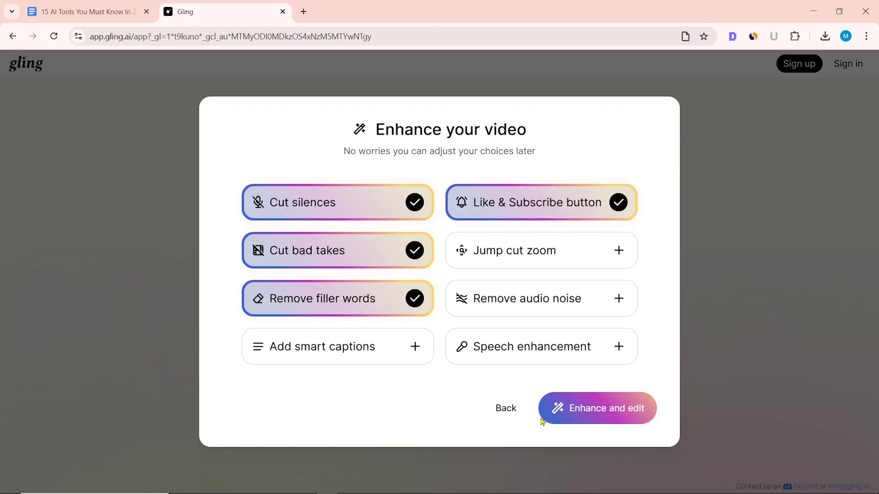
Step: Enable jump cut zoom, disable the Like & Subscribe overlay, and start enhancing
left_click(608, 249)
left_click(617, 205)
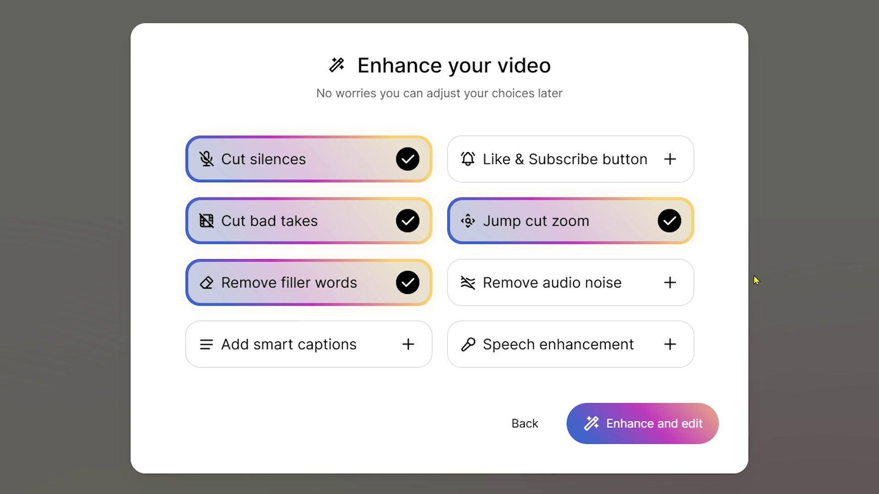
left_click(655, 432)
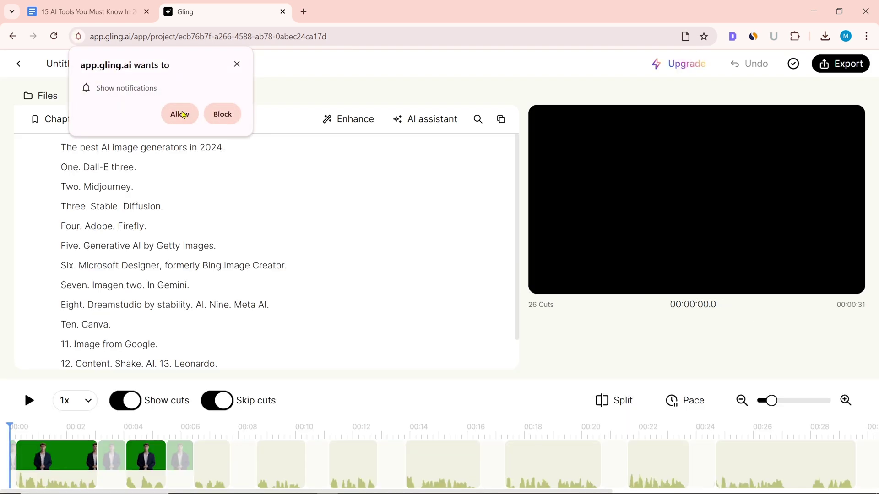
Step: Allow Gling notifications and play back the edited video
left_click(177, 169)
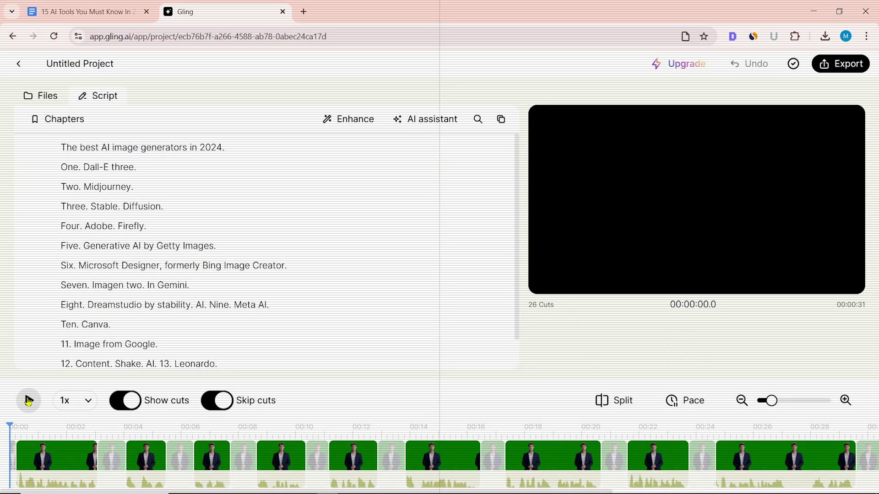
left_click(28, 401)
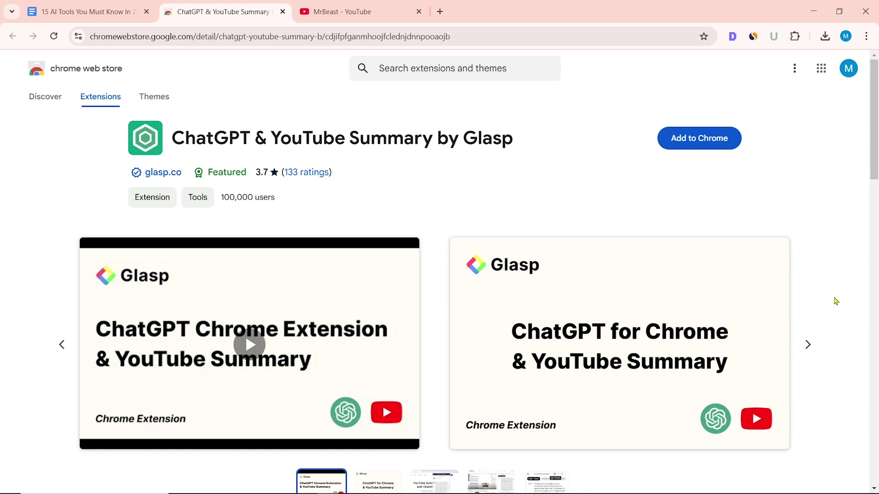
Step: Add the ChatGPT & YouTube Summary by Glasp extension to Chrome and pin it
left_click(682, 141)
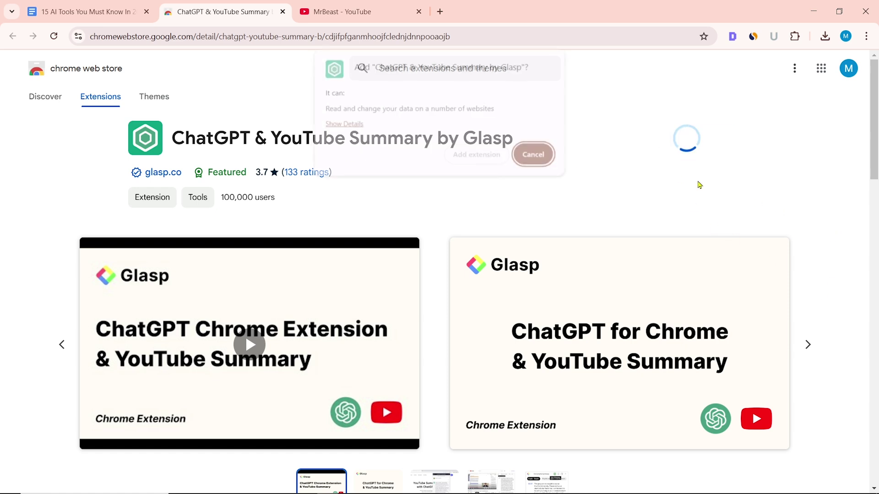
left_click(479, 153)
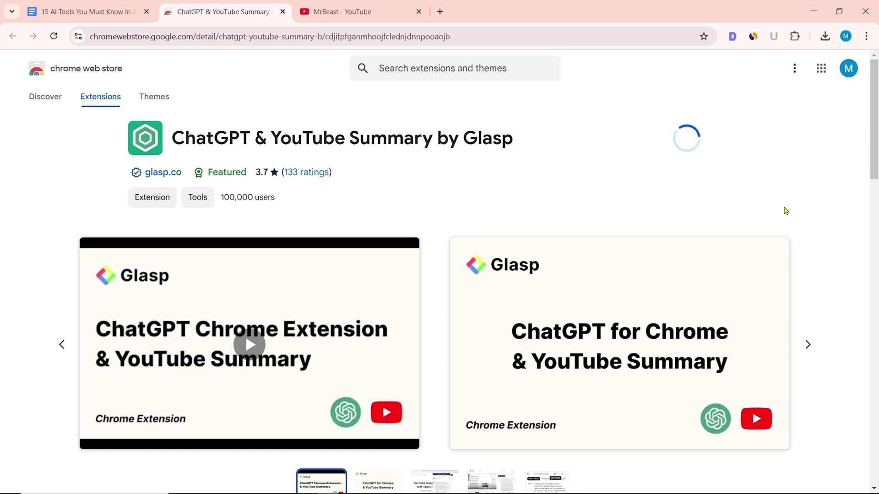
left_click(794, 36)
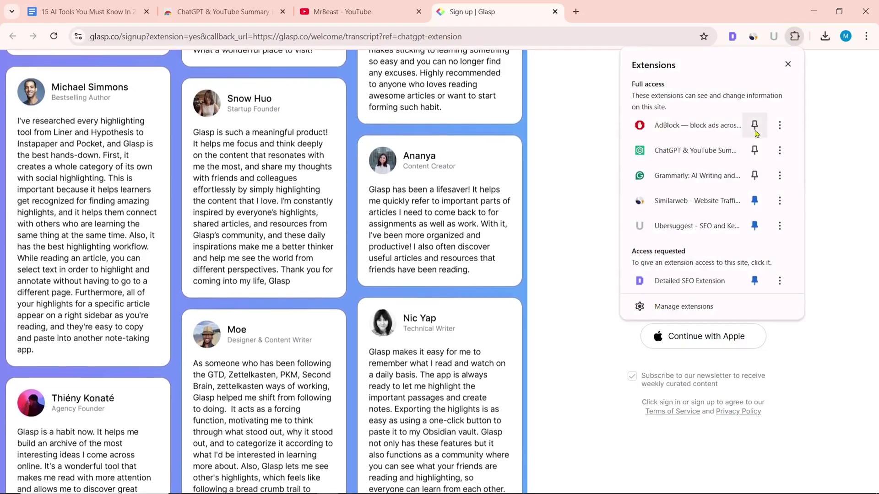
left_click(754, 150)
left_click(851, 163)
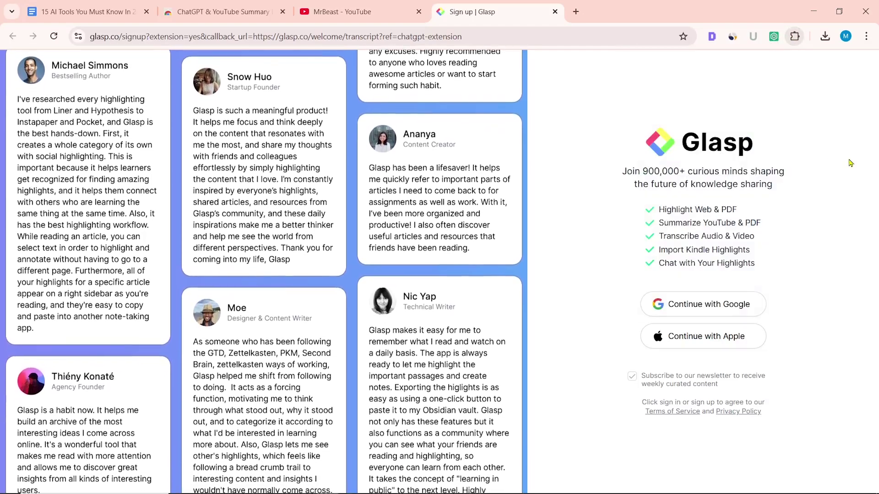
Step: Open the '$456,000 Squid Game In Real Life!' video and scroll through its Transcript & Summary panel
left_click(362, 5)
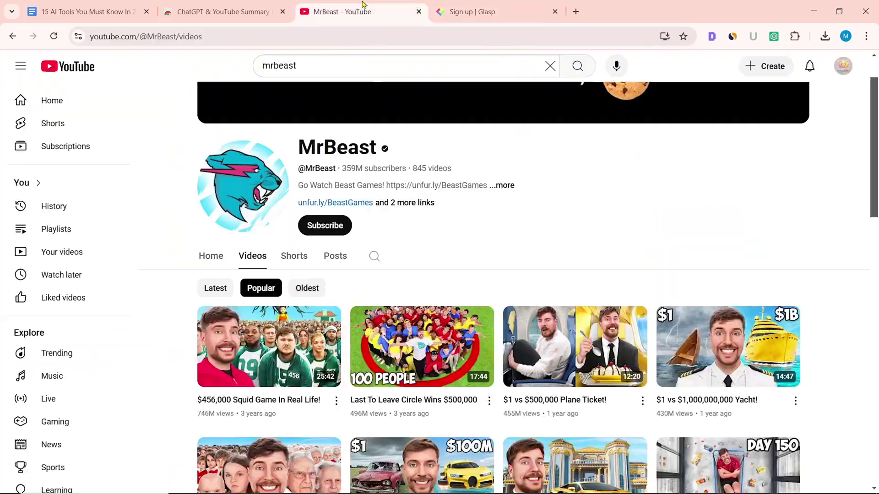
scroll(828, 275, "up", 1)
scroll(828, 293, "down", 2)
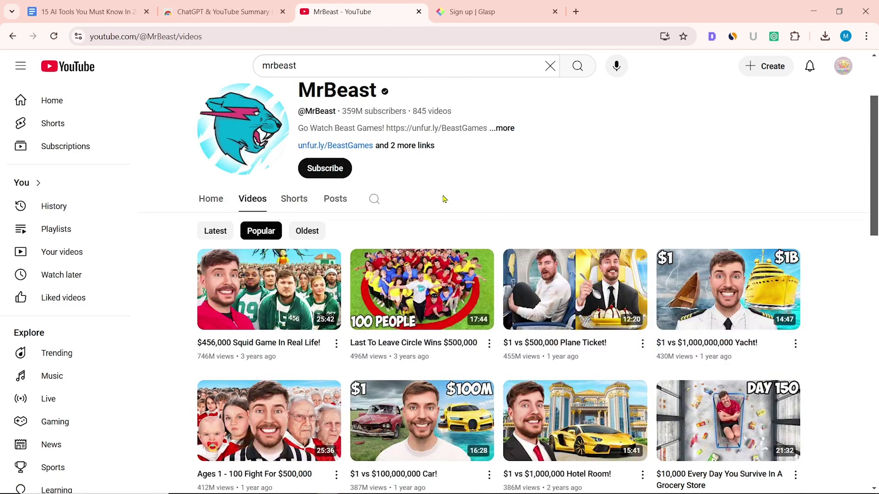
left_click(263, 302)
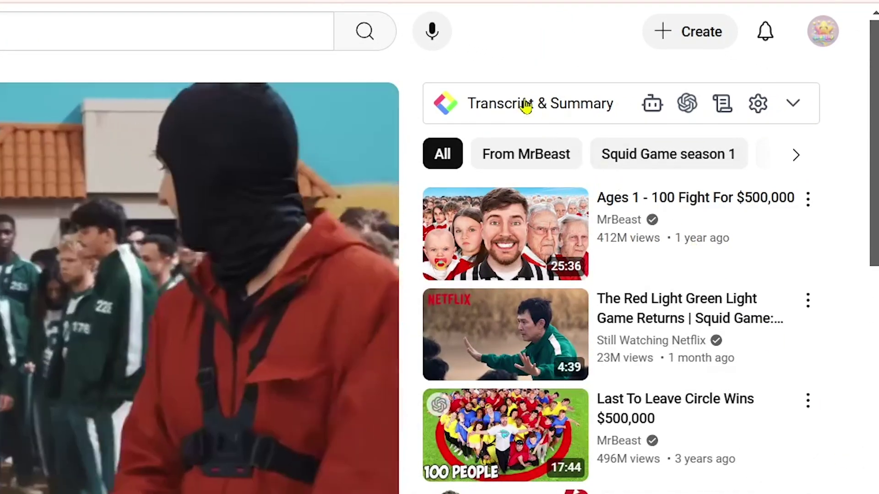
left_click(525, 105)
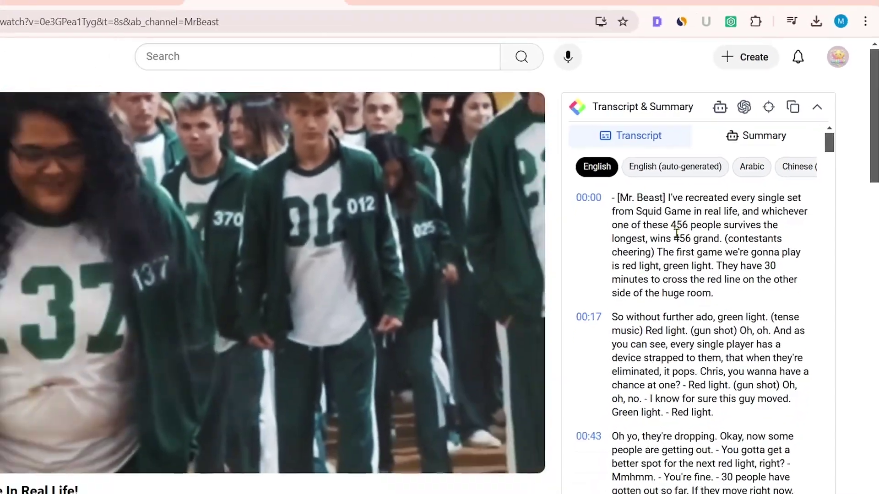
scroll(596, 302, "down", 2)
scroll(711, 223, "down", 15)
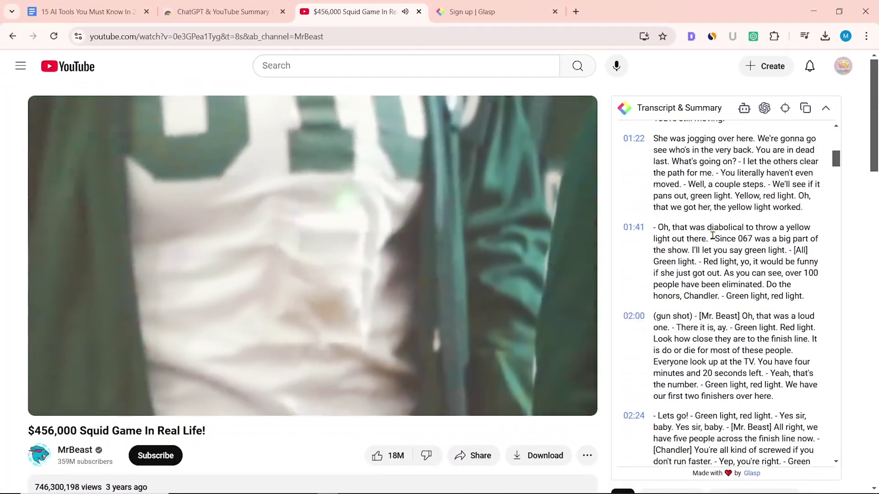
scroll(712, 236, "down", 20)
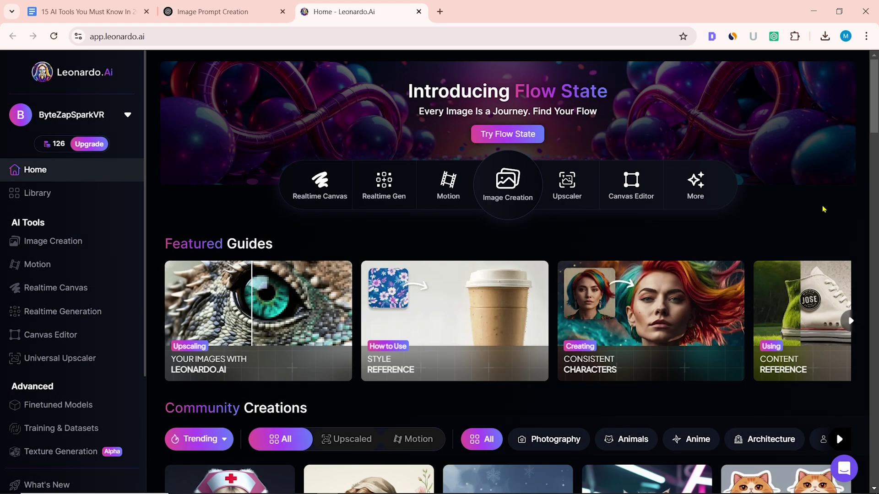
Step: Open Leonardo.Ai Image Creation and copy the young-woman prompt from the ChatGPT chat
left_click(507, 186)
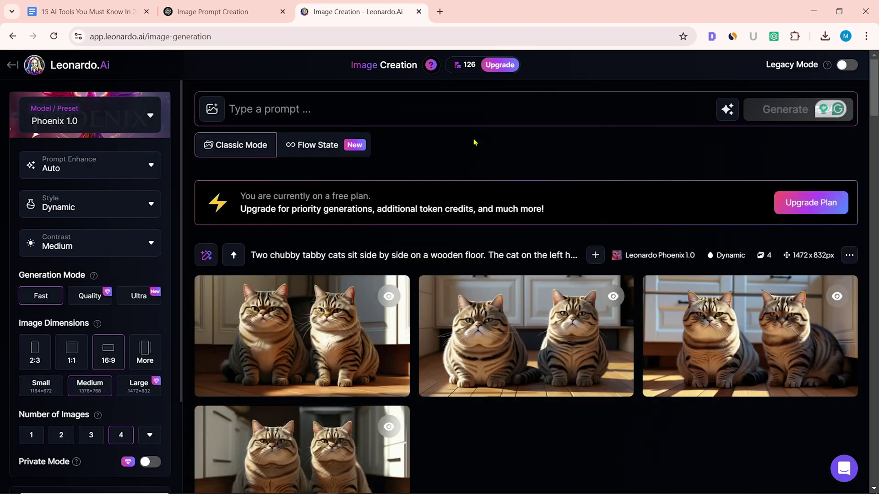
left_click(202, 6)
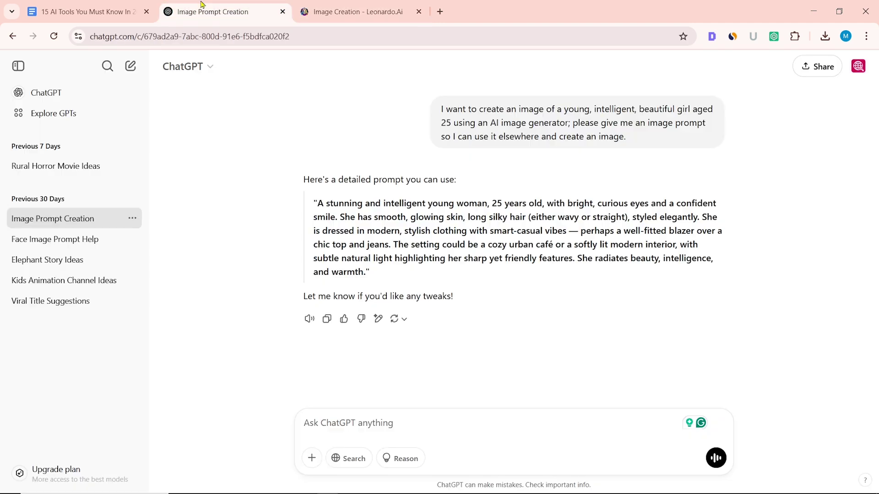
left_click_drag(335, 270, 315, 204)
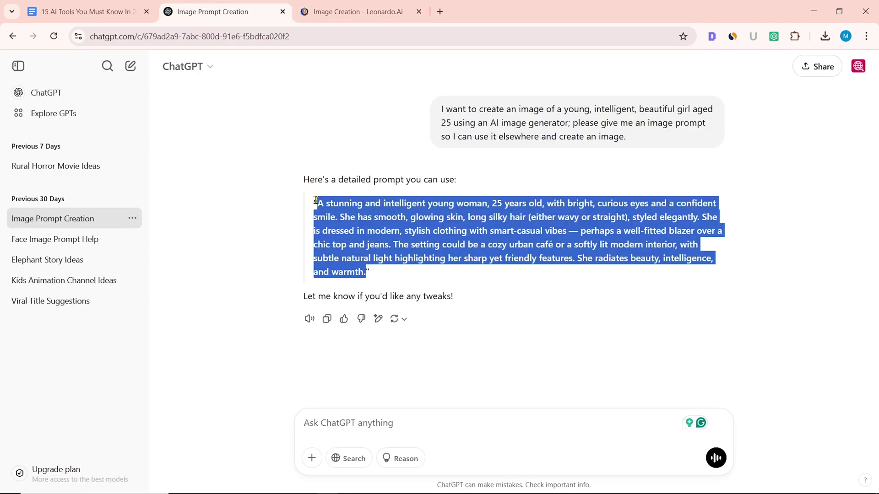
right_click(345, 169)
left_click(372, 179)
Step: Paste the young-woman prompt into Leonardo.Ai and generate images
left_click(352, 12)
left_click(239, 104)
right_click(238, 104)
left_click(278, 230)
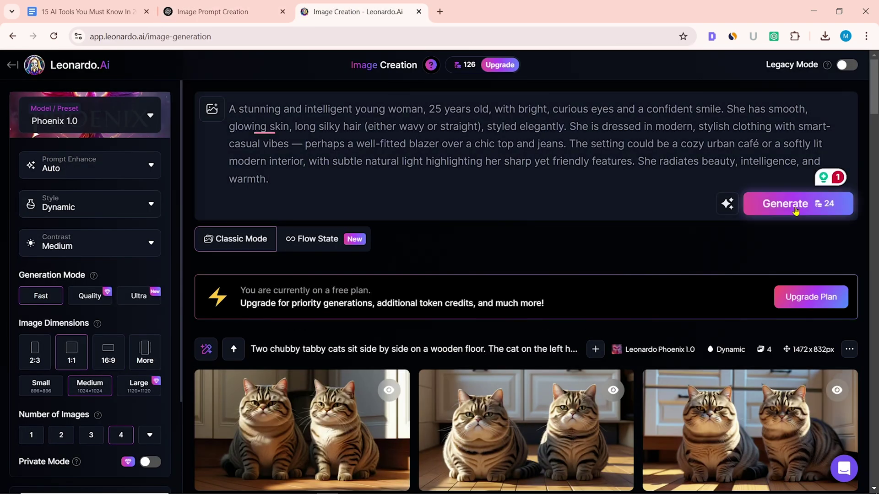
left_click(790, 204)
Step: Open the first woman portrait full size and download it
scroll(703, 246, "down", 3)
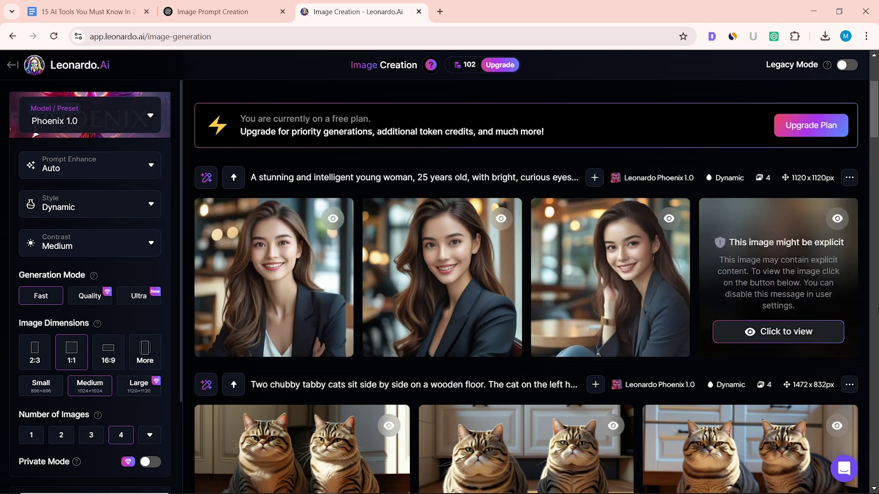
left_click(274, 292)
left_click(457, 449)
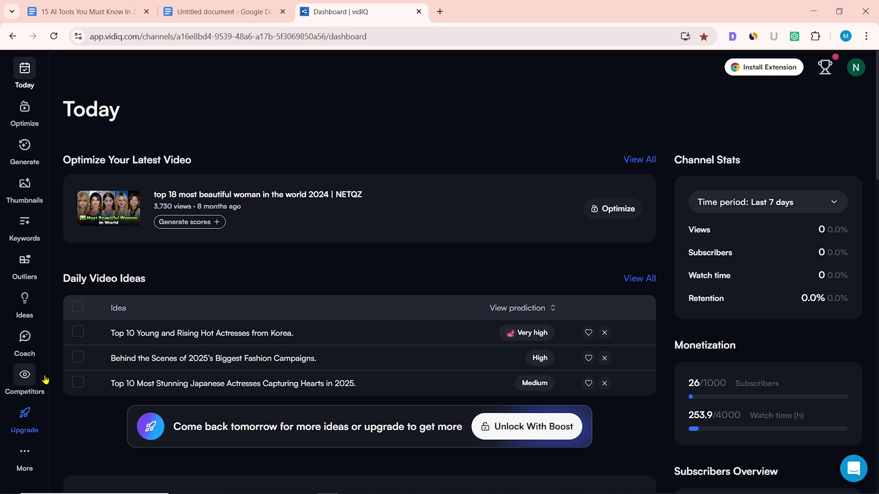
Step: Move through vidIQ's Competitors and Ideas pages to reach the Keywords tool
left_click(27, 379)
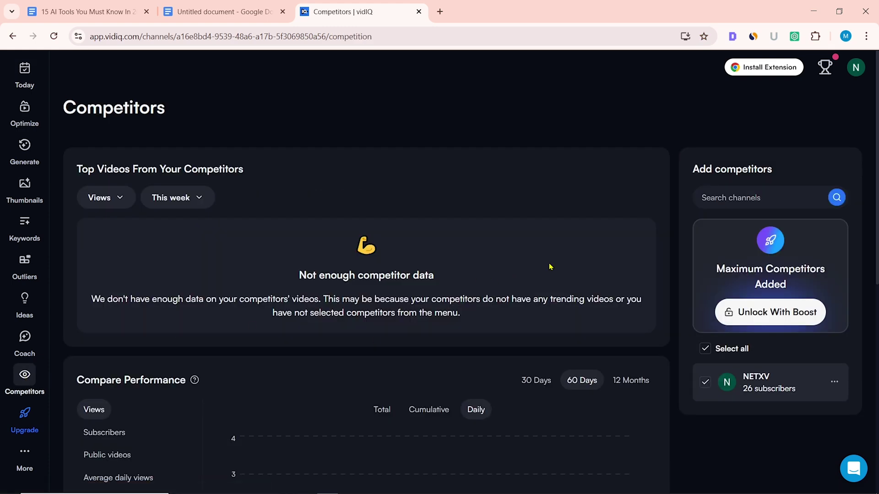
scroll(572, 266, "down", 8)
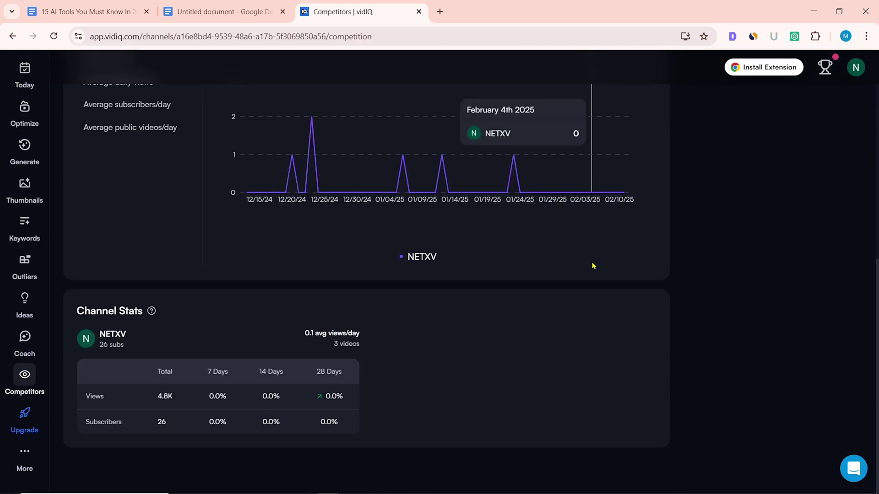
scroll(593, 266, "up", 8)
left_click(25, 305)
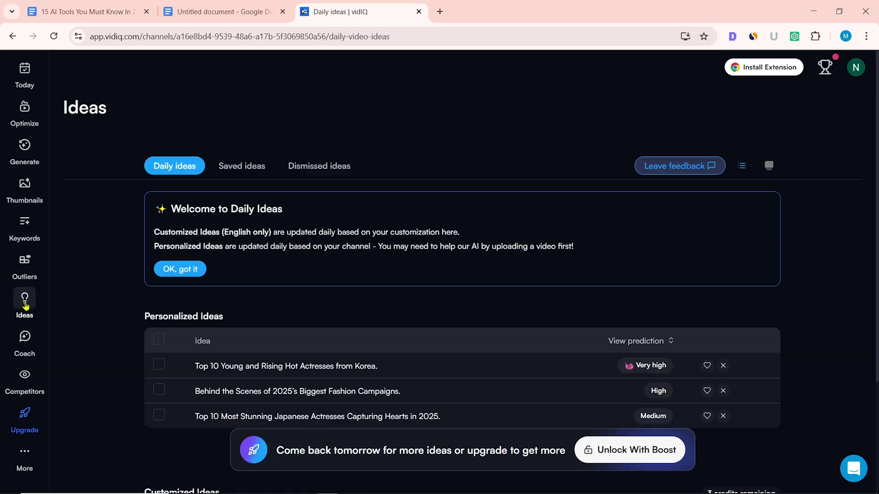
scroll(863, 265, "down", 3)
left_click(25, 224)
Step: Search 'top 10 young and rising hot actresses from korea', which scores 49 with 2,771.7 search volume
right_click(104, 163)
left_click(138, 274)
key("Return")
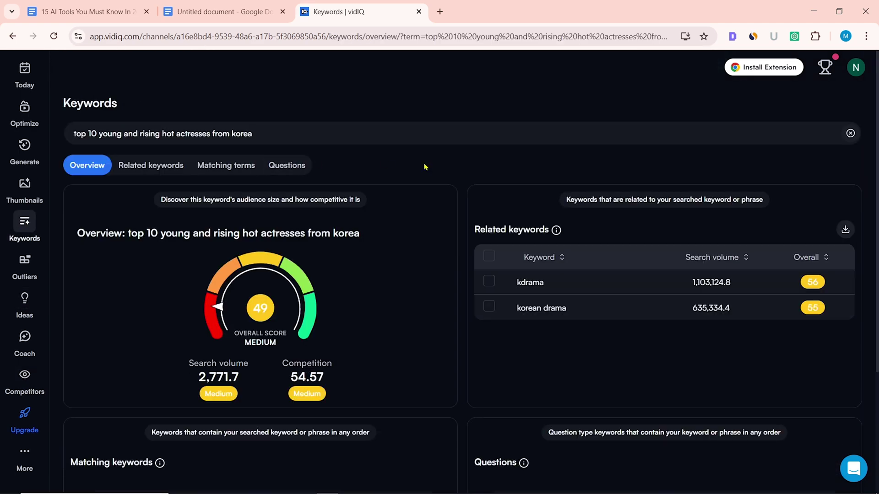
scroll(386, 331, "down", 5)
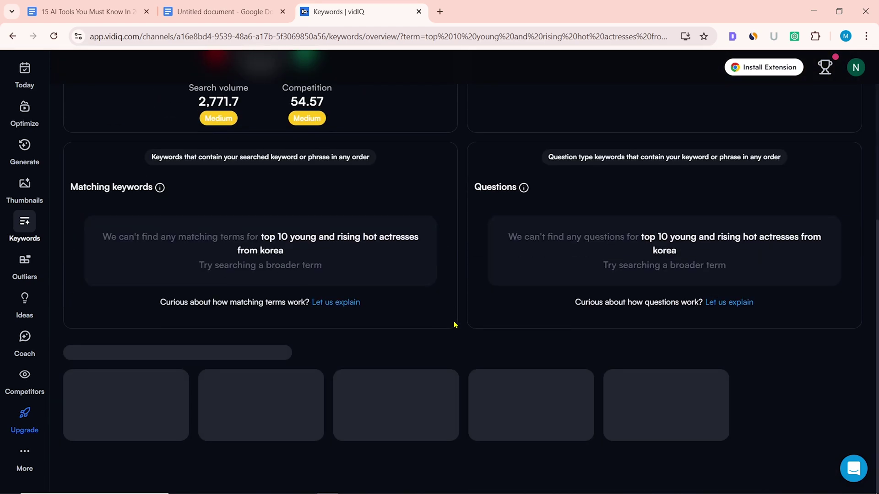
scroll(501, 471, "down", 2)
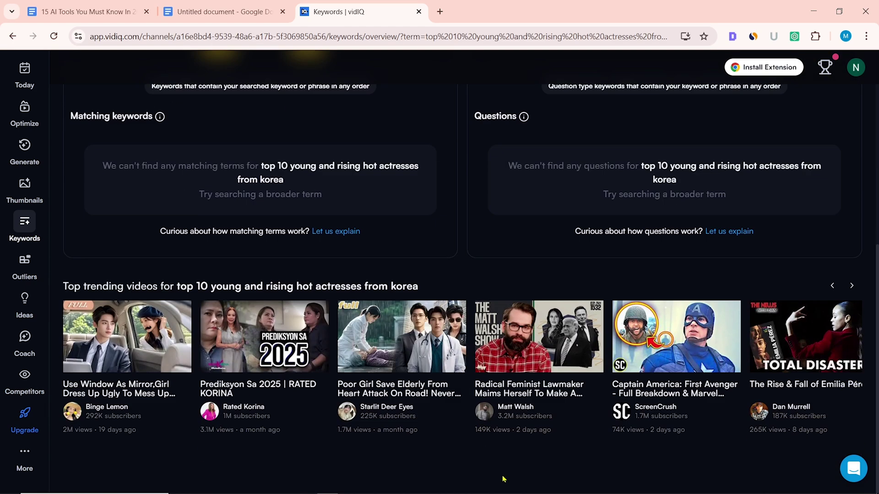
scroll(478, 387, "up", 6)
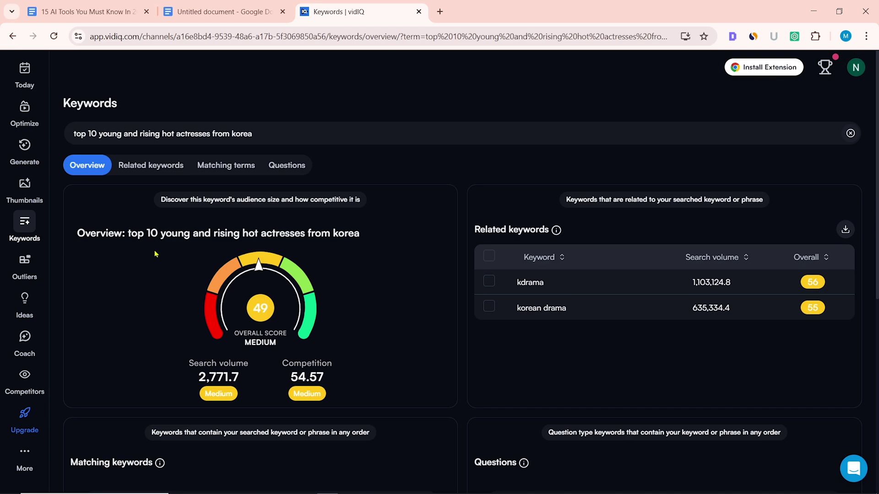
Step: Generate vidIQ thumbnails from the pasted Korea rising actresses idea title
left_click(25, 188)
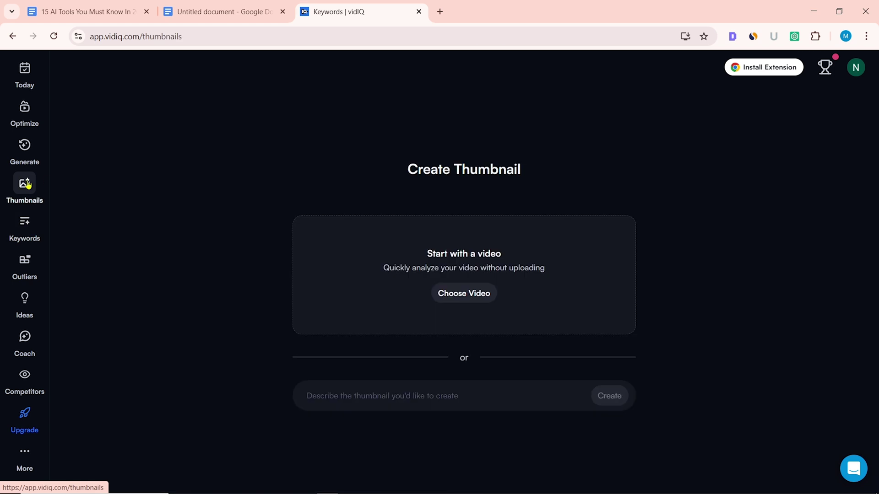
right_click(342, 394)
left_click(378, 239)
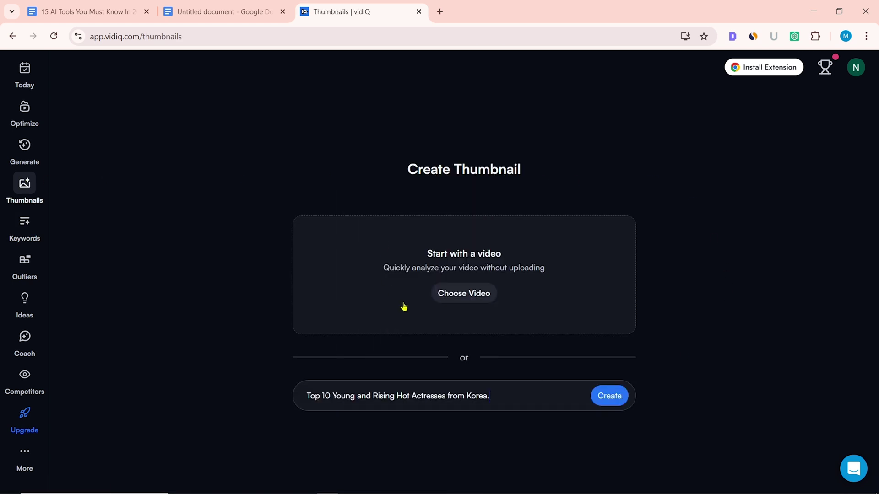
left_click(609, 397)
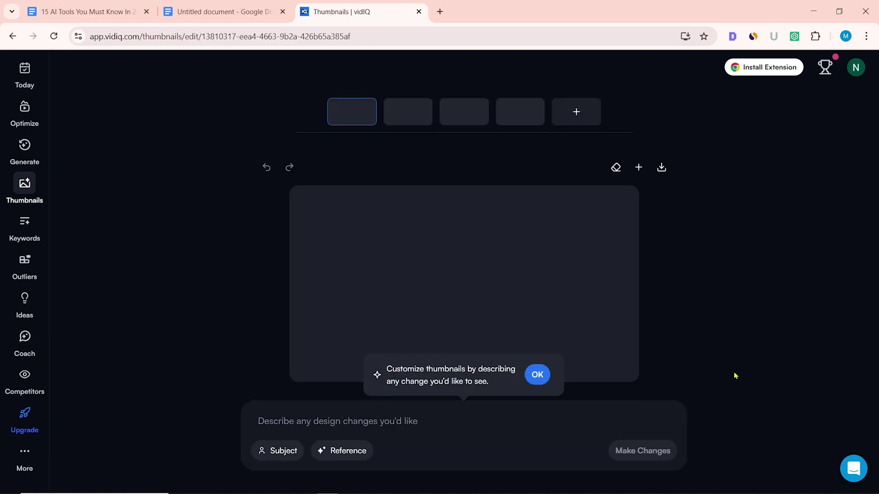
Step: Compare the Rising Stars, K-Drama Queens and Top 10 Young and Rising thumbnails, then download the last
left_click(390, 120)
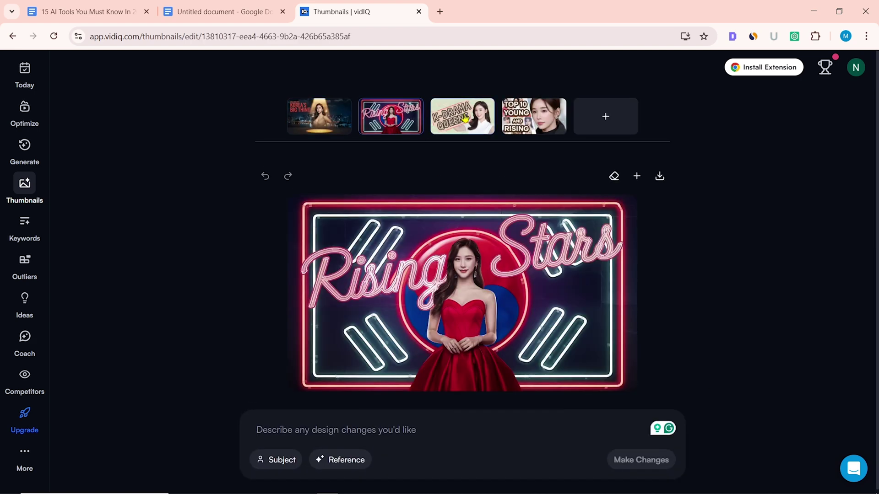
left_click(443, 130)
left_click(519, 118)
left_click(659, 177)
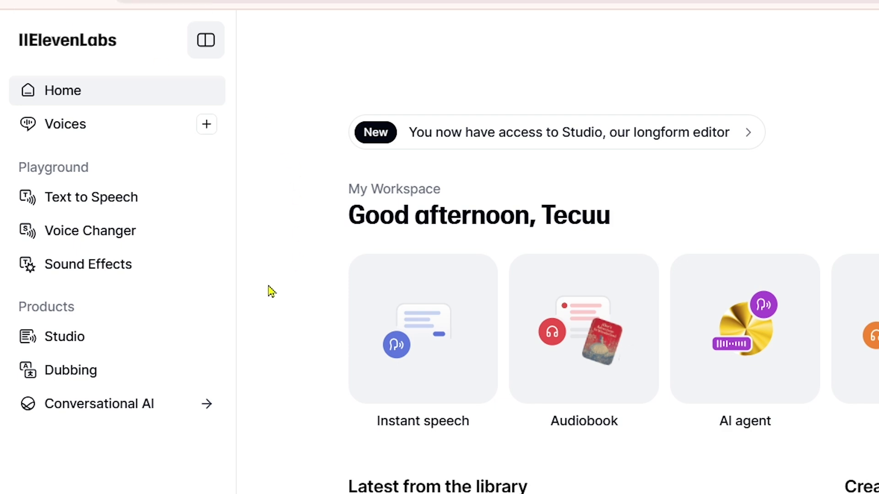
Step: Generate sound effects from the prompt 'The sound of a terrifying scene'
left_click(90, 230)
left_click(90, 271)
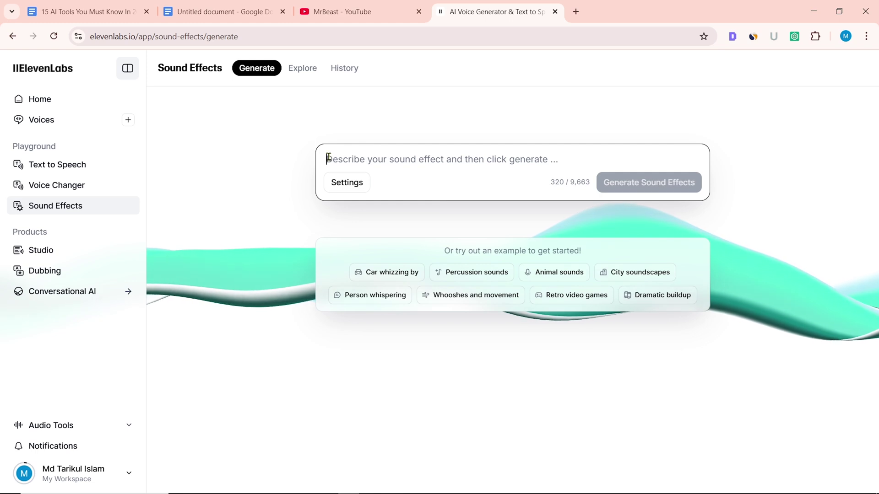
right_click(533, 188)
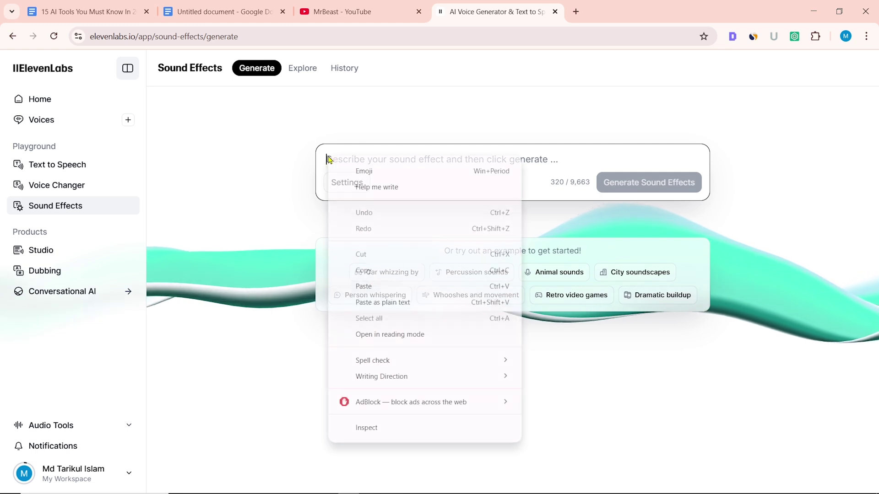
left_click(366, 286)
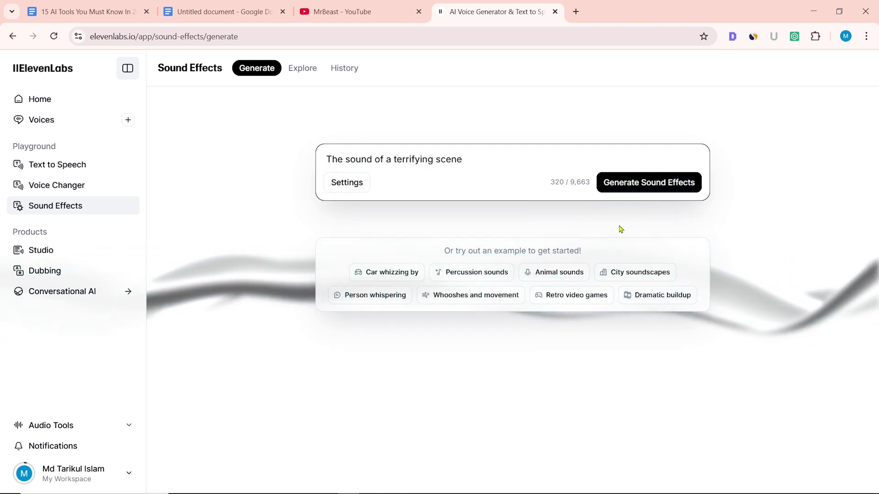
left_click(653, 186)
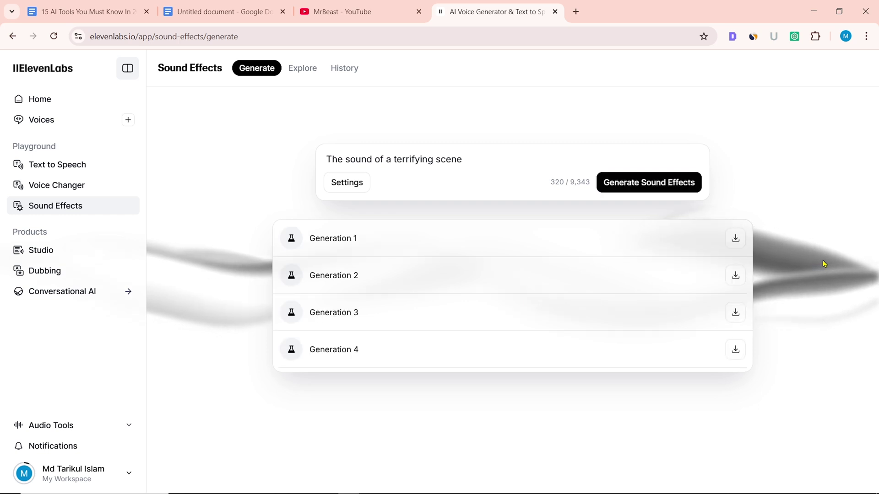
Step: Play generations 2 to 4 and download Generation 3 as an MP3
left_click(291, 275)
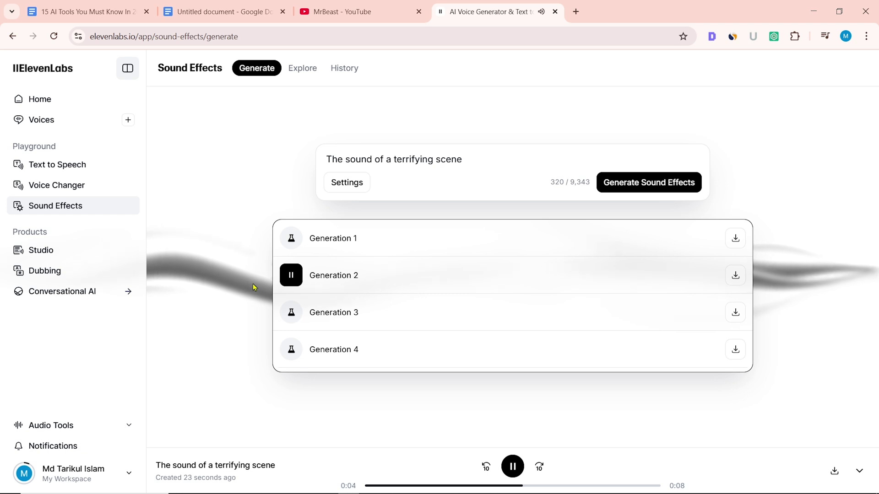
left_click(291, 314)
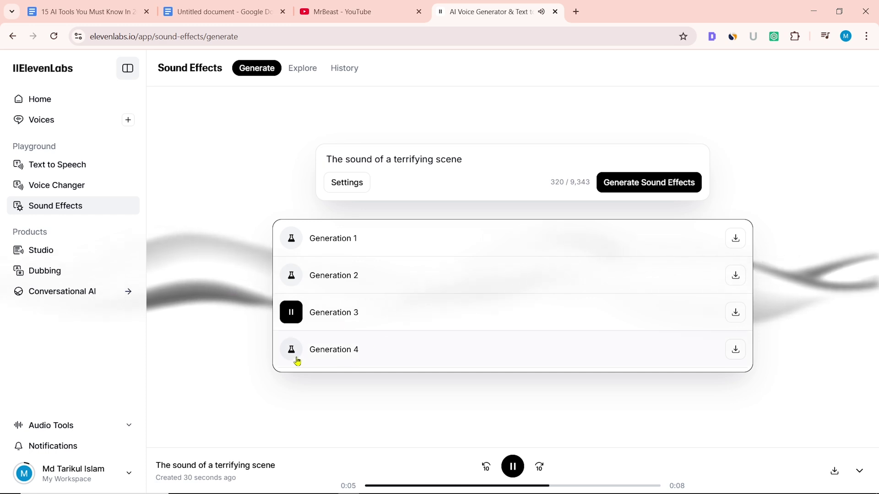
left_click(736, 349)
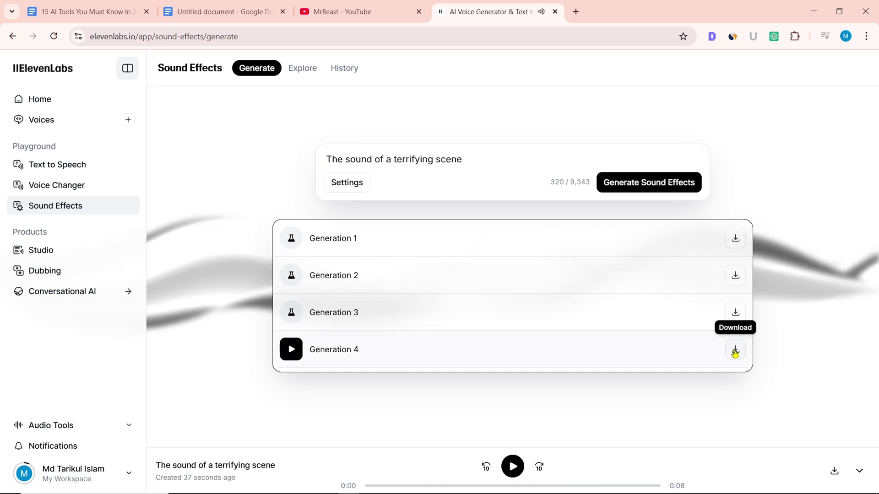
left_click(735, 312)
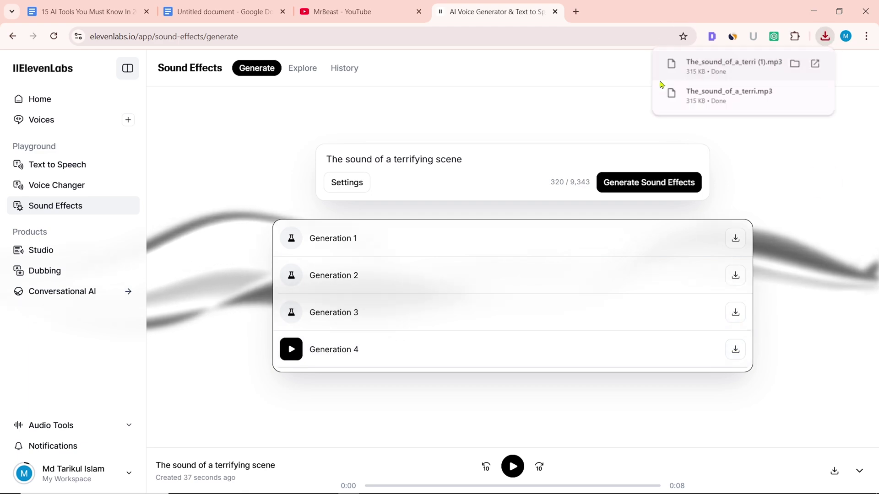
left_click(61, 275)
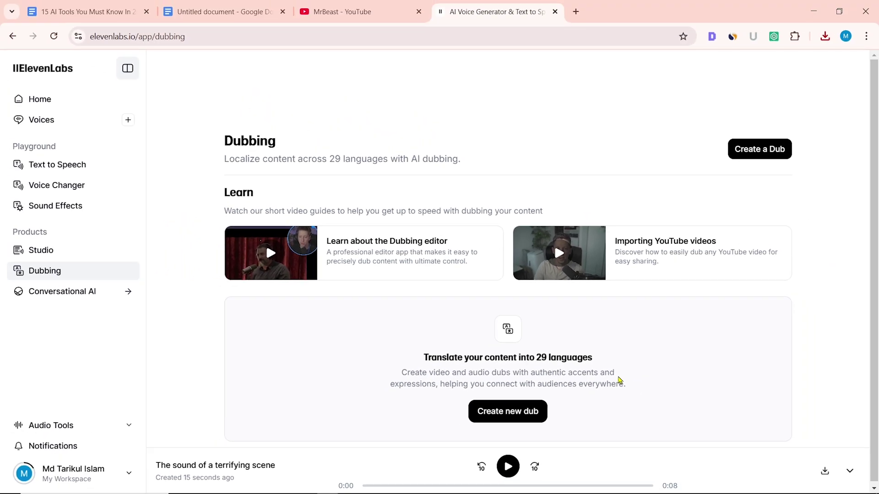
Step: Start a new dub project translating from English into Hindi
left_click(520, 412)
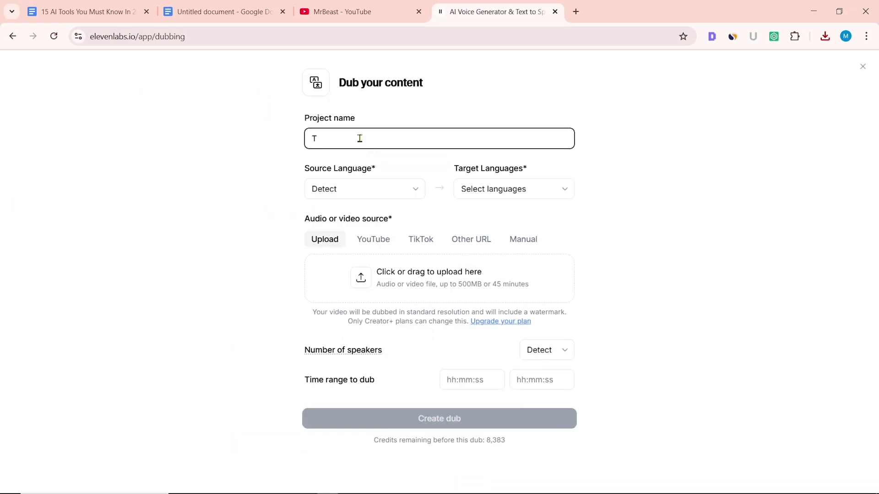
left_click(405, 189)
left_click(334, 229)
left_click(520, 190)
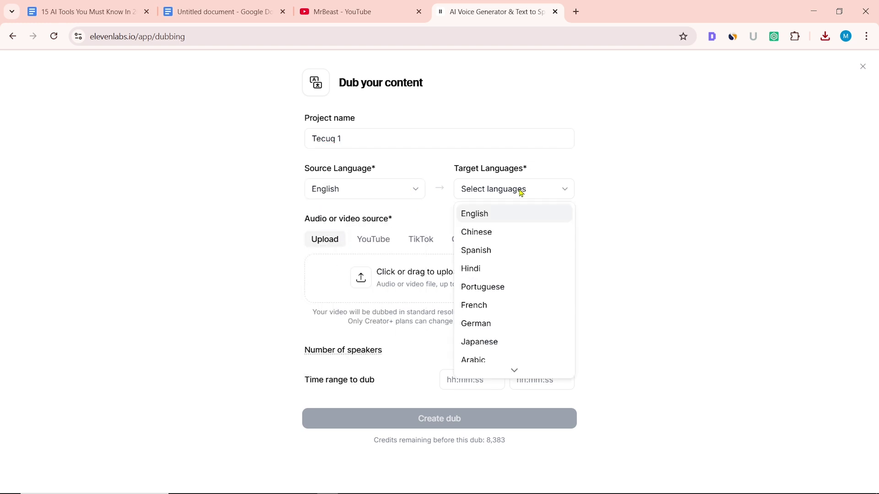
left_click(479, 272)
Step: Upload Untitled Video 1.mp4 as the dub source instead of a YouTube link
left_click(381, 241)
right_click(330, 260)
left_click(382, 337)
left_click(334, 239)
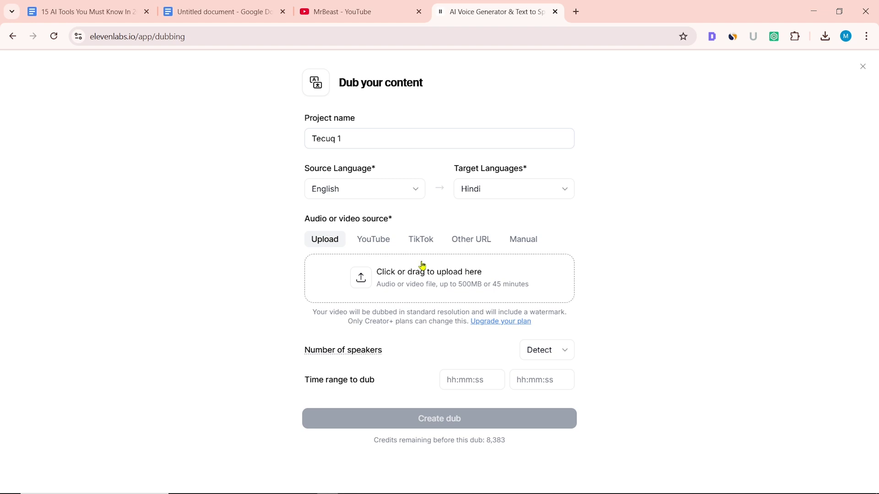
left_click(421, 275)
left_click(339, 255)
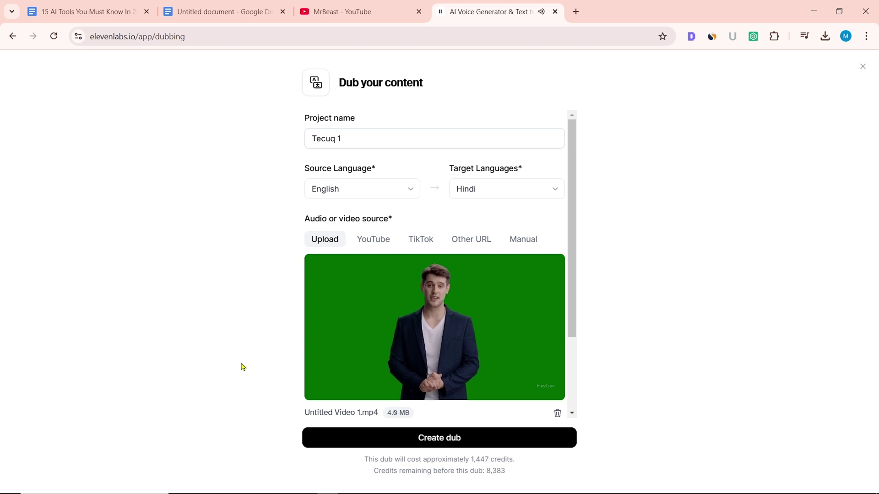
Step: Pause the preview and set the number of speakers to 1
mouse_move(311, 372)
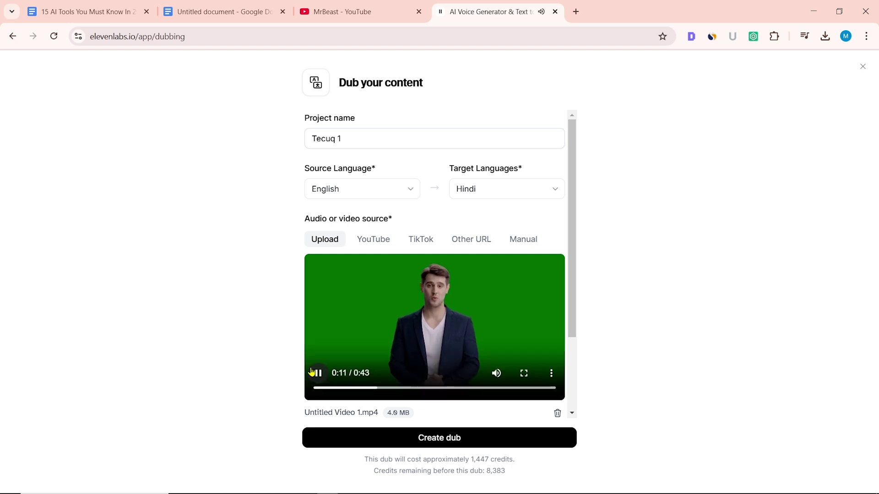
left_click(318, 372)
scroll(487, 271, "down", 2)
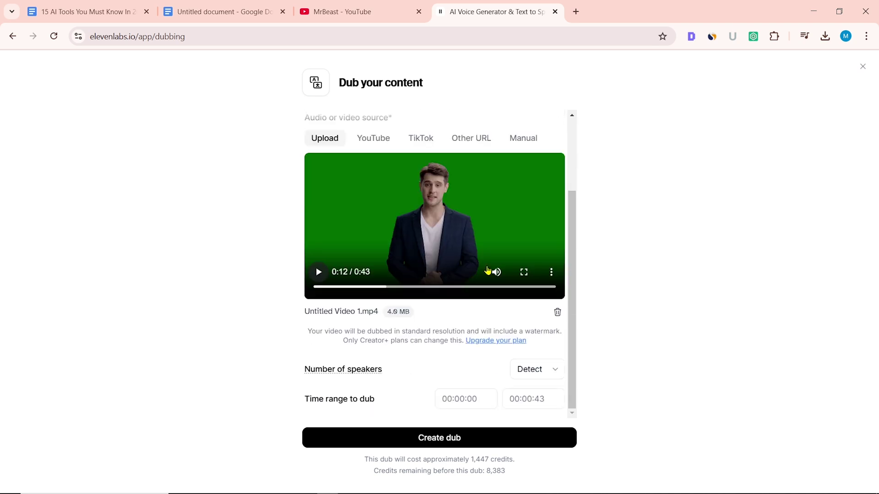
left_click(537, 369)
left_click(535, 209)
Step: Create the Hindi dub of Tecuq 1 and download the finished dubbed video
left_click(437, 439)
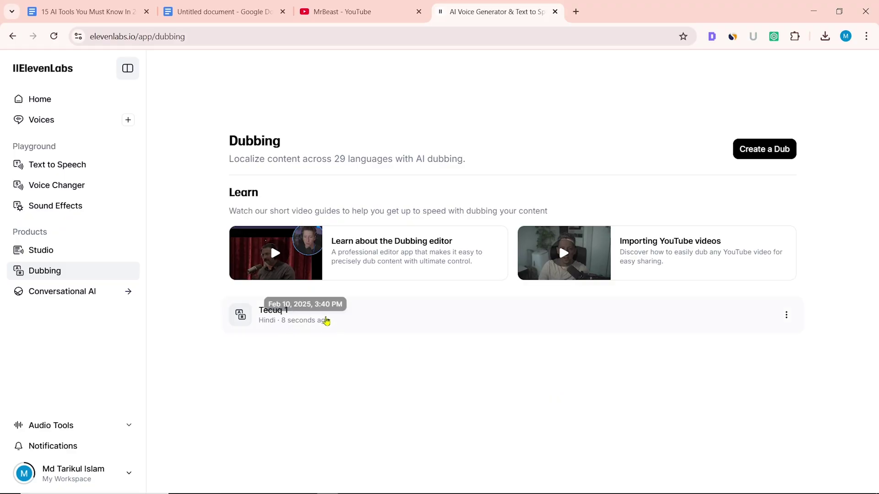
left_click(325, 318)
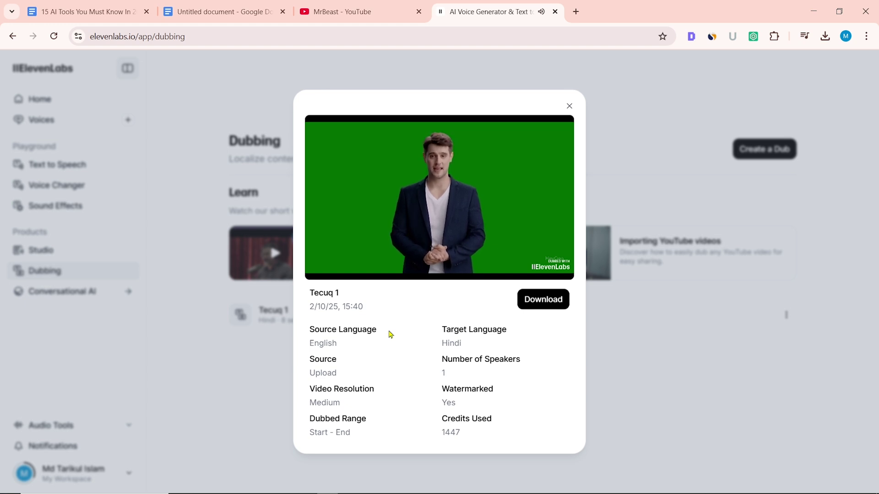
left_click(546, 300)
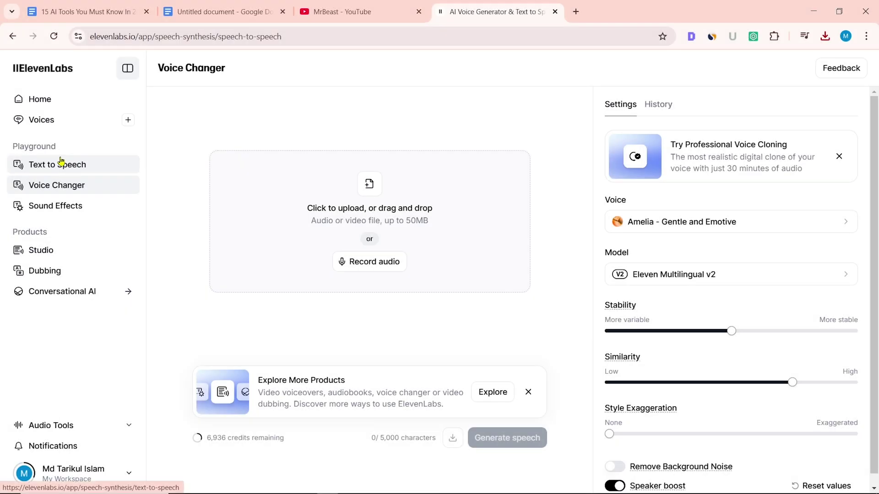
left_click(63, 165)
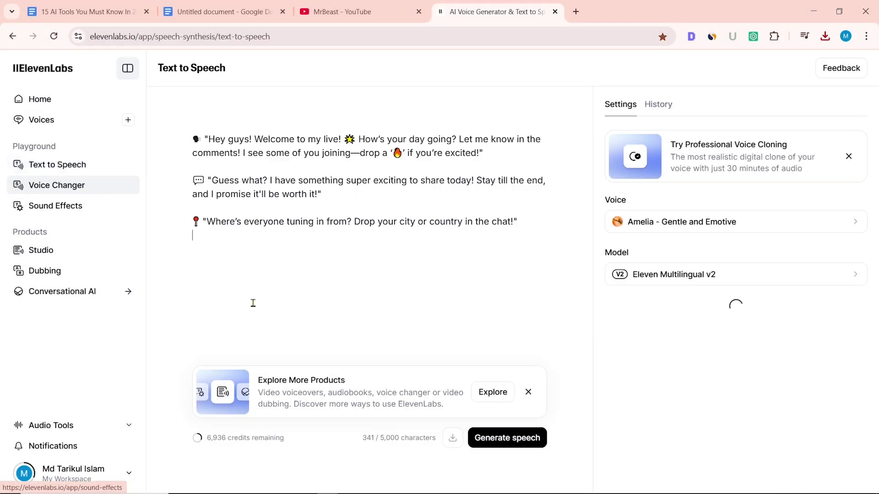
Step: Open the Voice Library from the voice picker and scroll through its trending voices
left_click(755, 225)
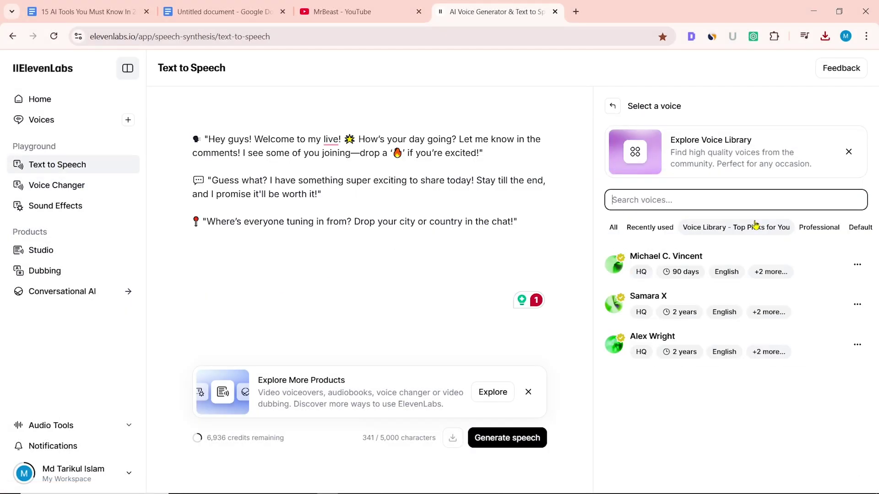
left_click(703, 146)
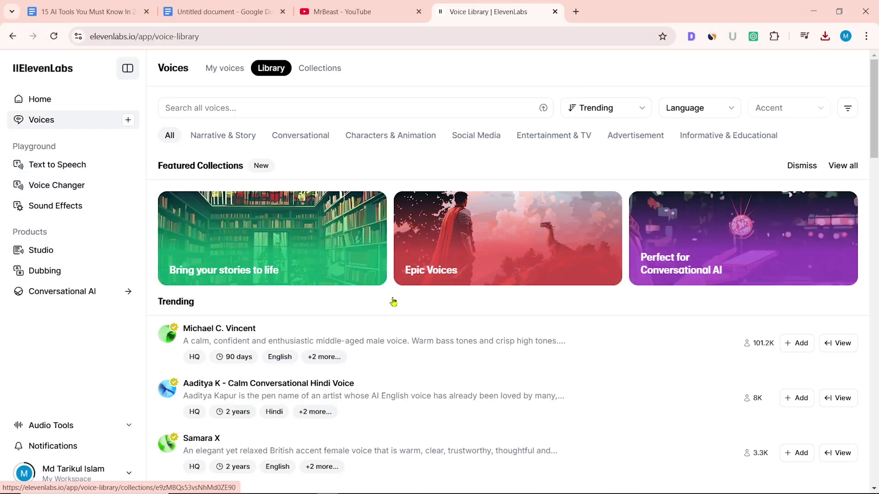
scroll(664, 406, "down", 15)
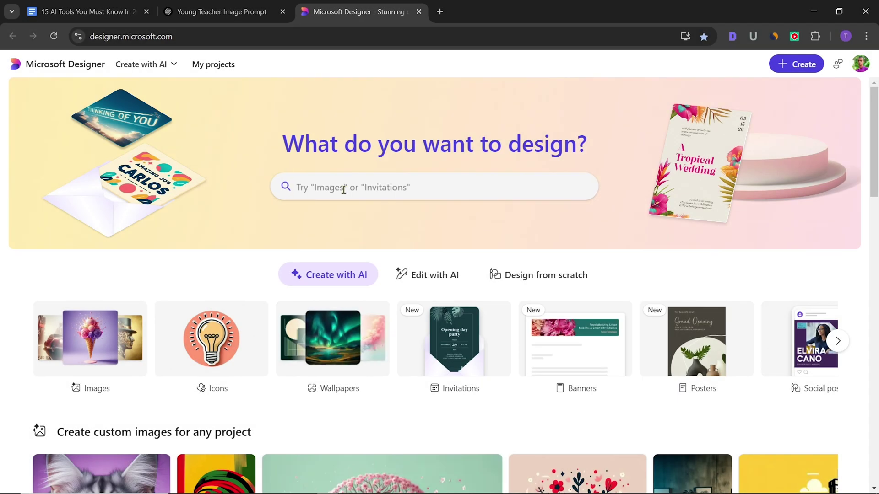
Step: Enter the young male teacher classroom prompt at Square (1024 x 1024) and generate images
left_click(517, 286)
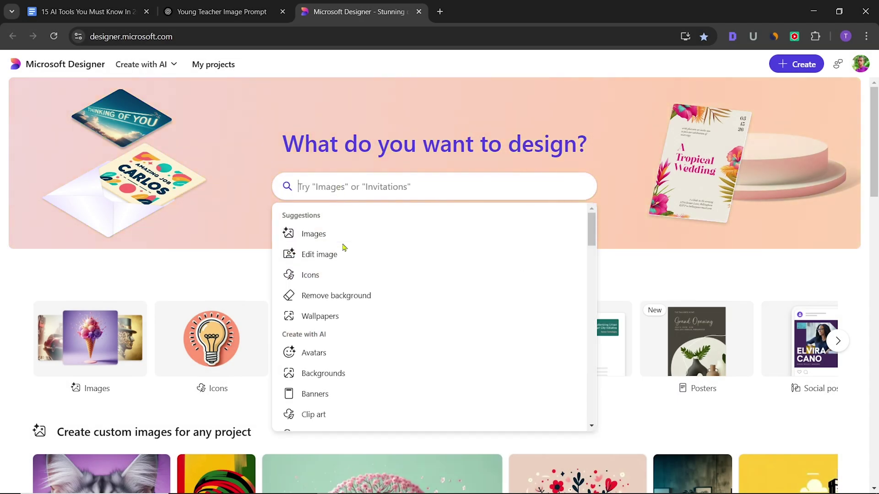
scroll(355, 288, "down", 15)
scroll(357, 289, "down", 5)
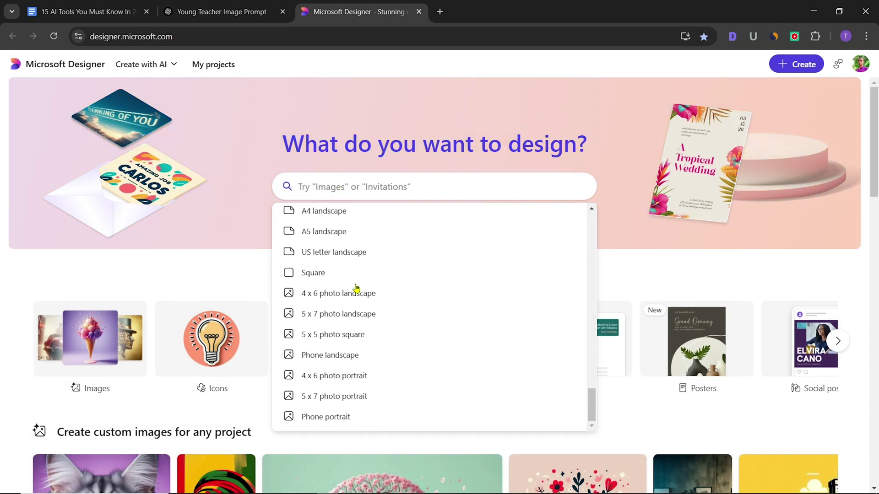
scroll(356, 289, "up", 8)
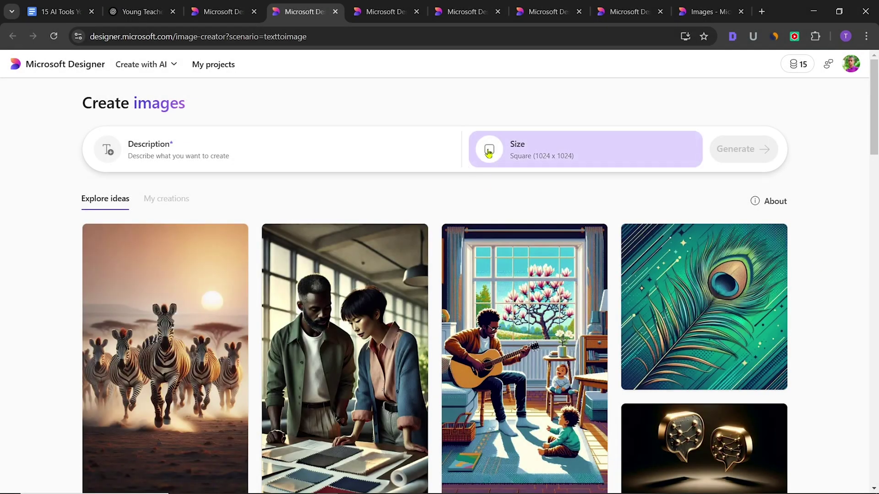
left_click(488, 152)
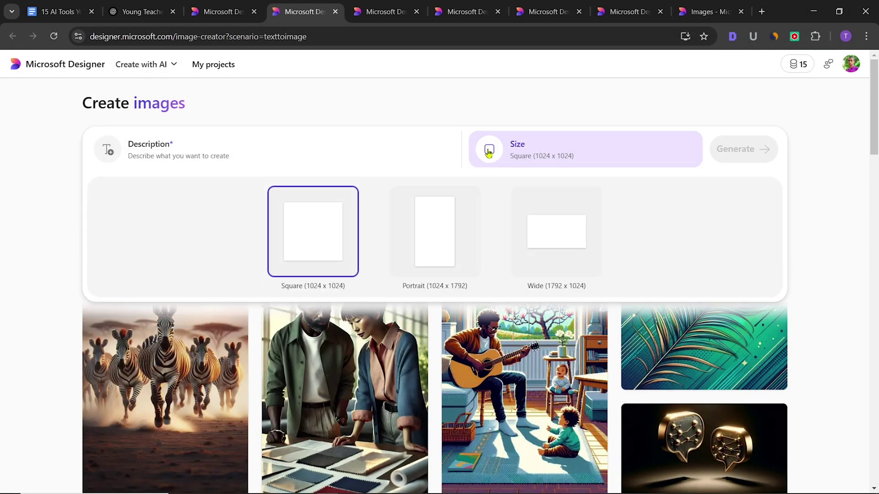
left_click(146, 165)
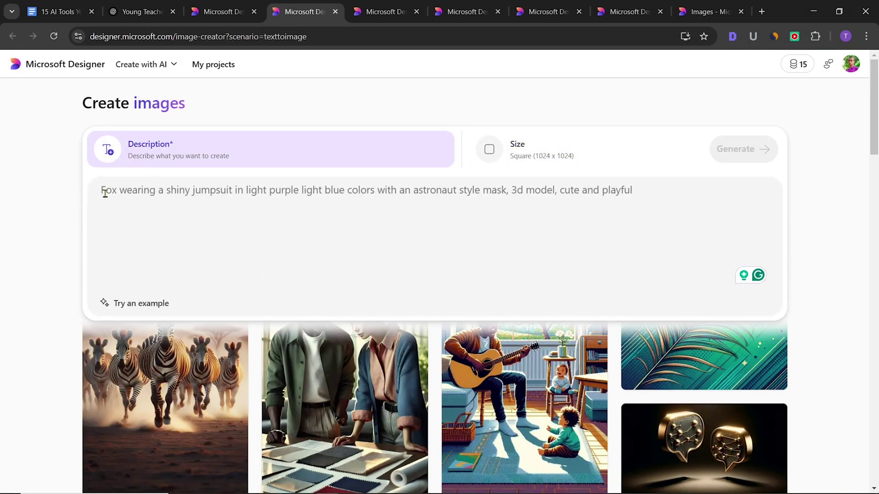
right_click(105, 193)
left_click(142, 320)
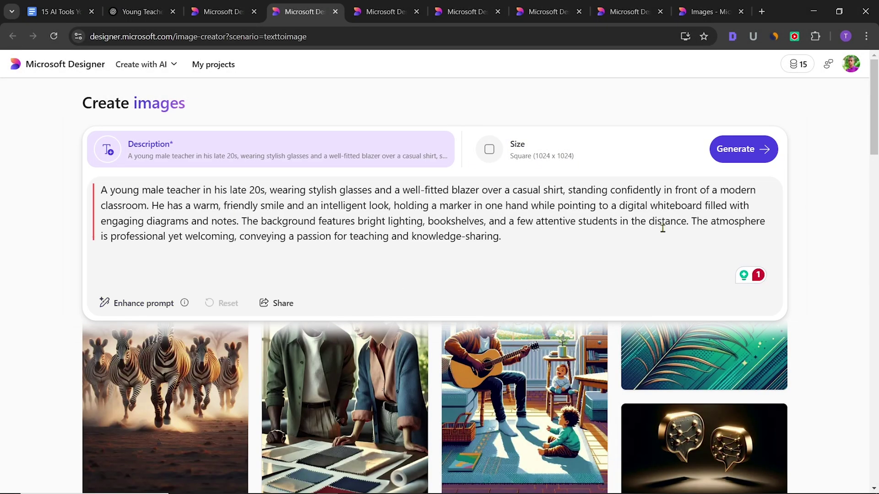
left_click(744, 152)
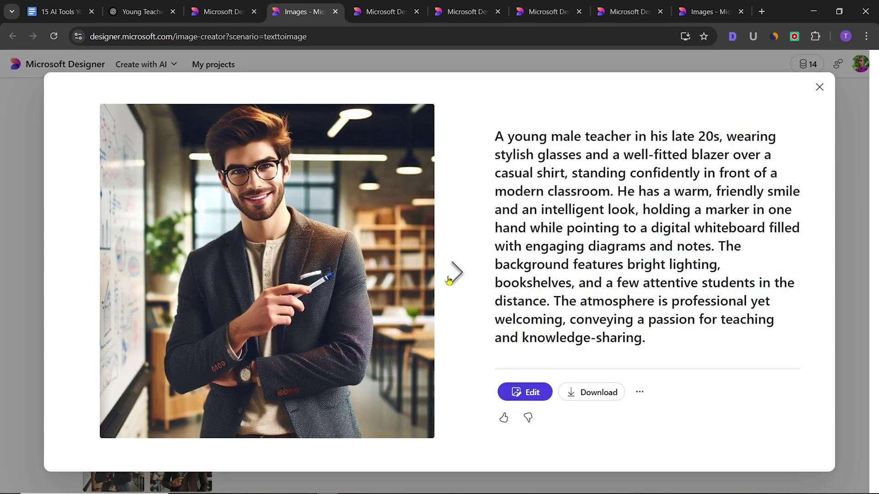
Step: Open the second teacher image in the editor and remove its background
left_click(450, 279)
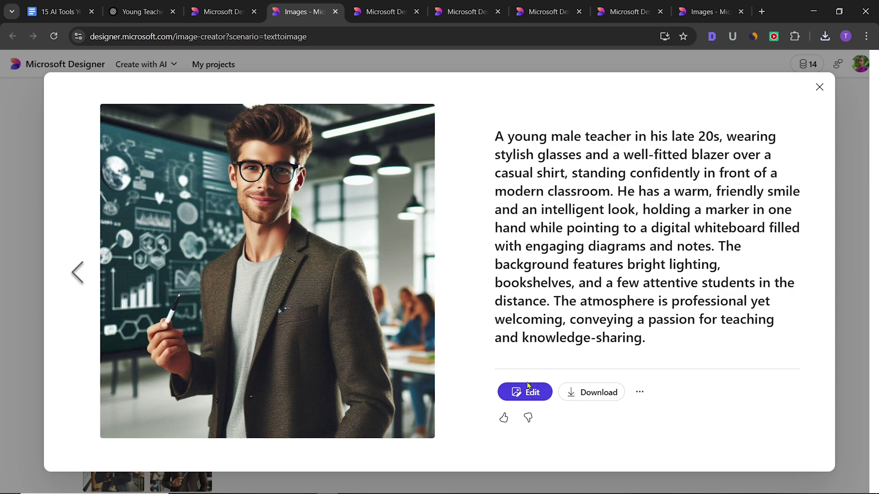
left_click(517, 393)
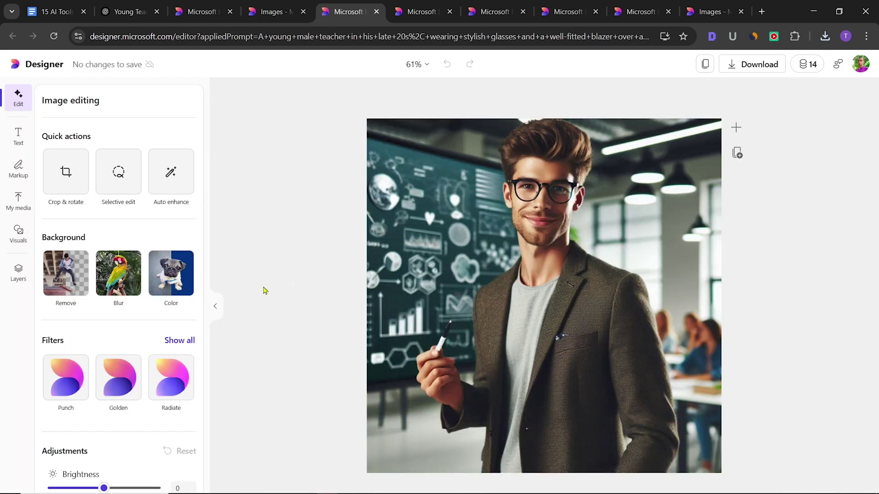
left_click(70, 276)
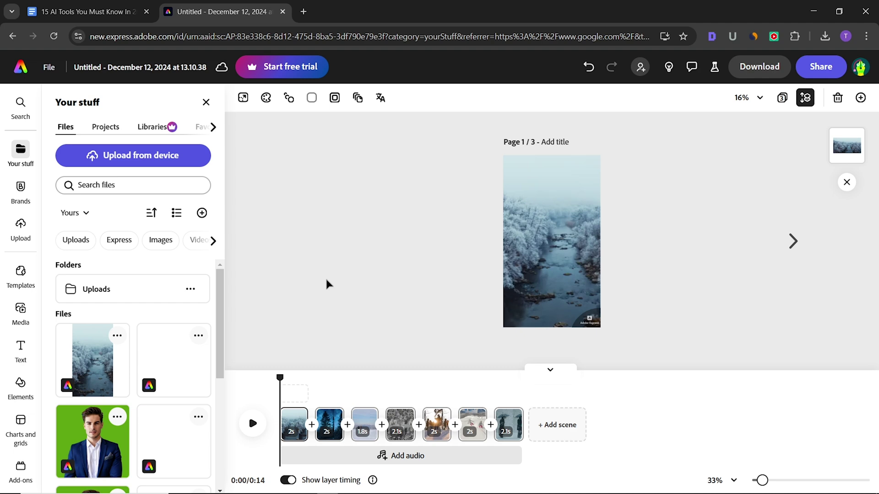
Step: Browse Templates, Media, Text and Elements, then apply a rainbow gradient page background
left_click(14, 283)
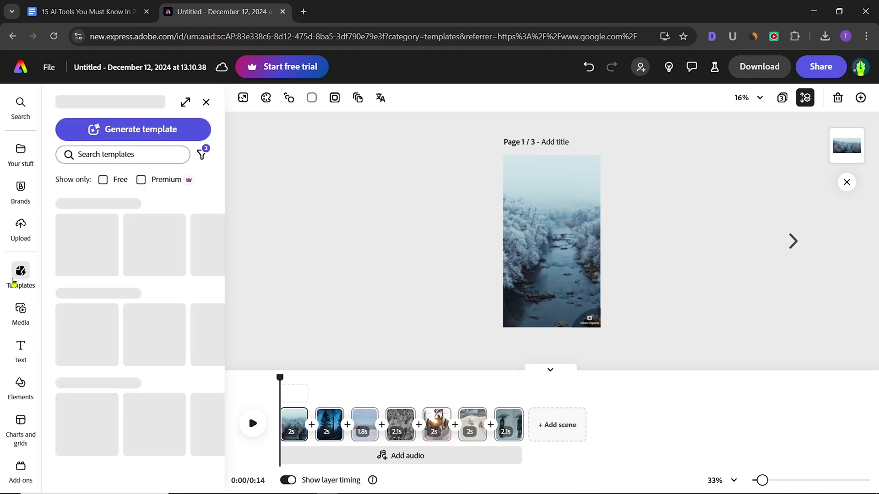
scroll(196, 340, "down", 10)
scroll(196, 341, "down", 15)
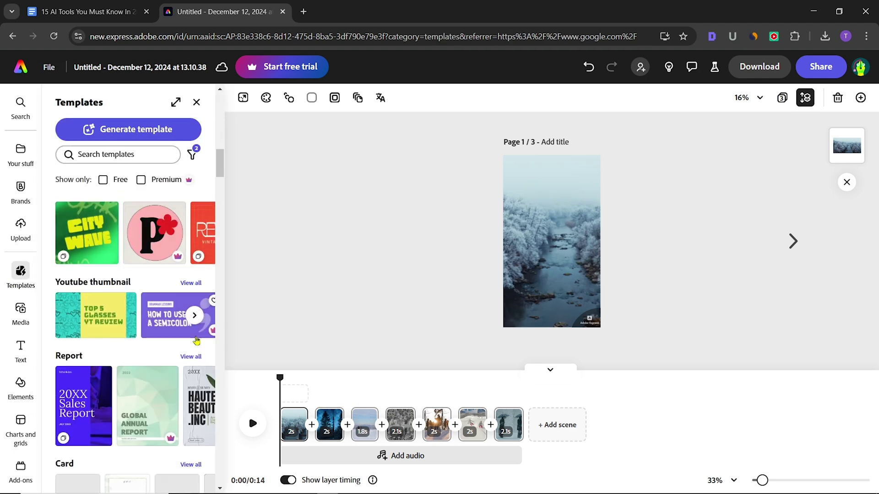
scroll(194, 346, "down", 3)
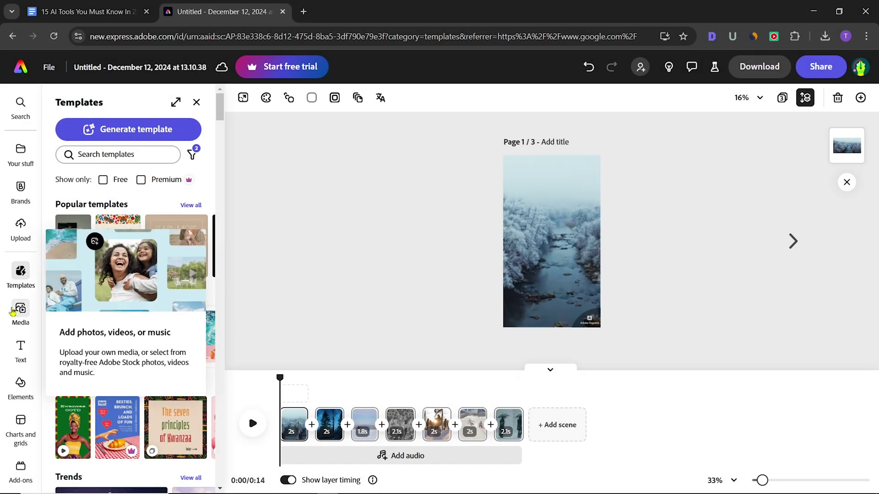
left_click(16, 311)
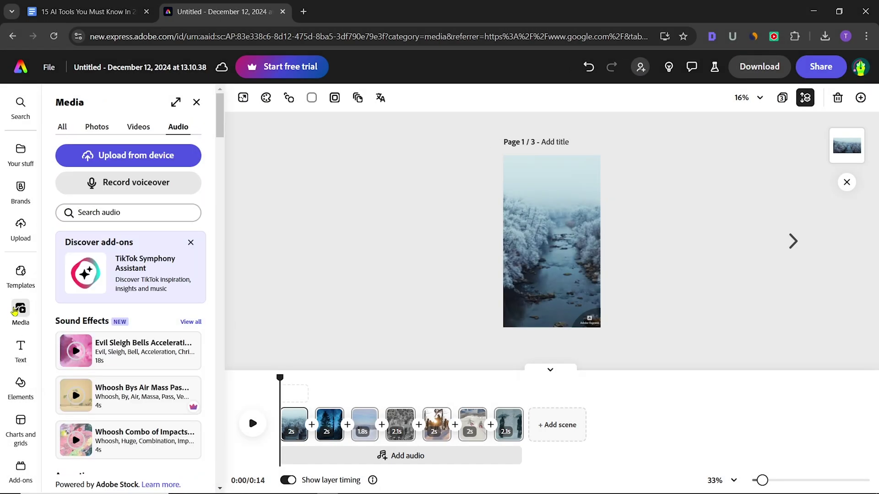
left_click(61, 127)
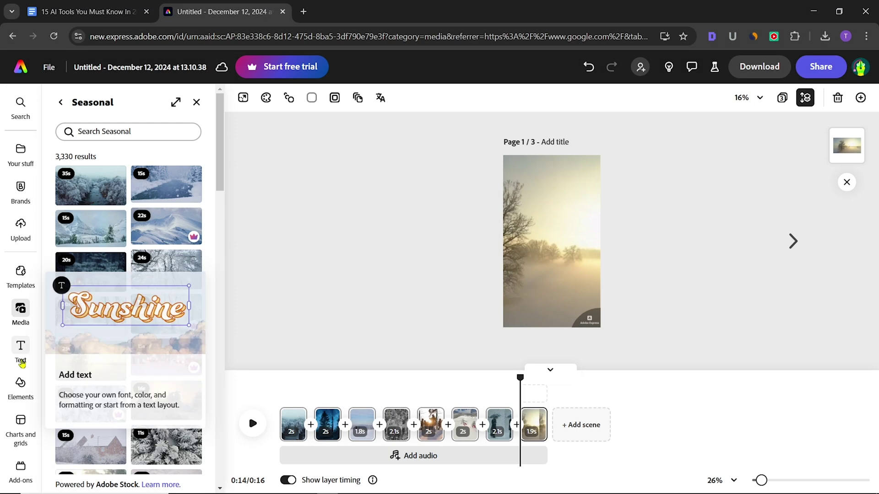
left_click(21, 353)
scroll(128, 274, "down", 5)
left_click(21, 384)
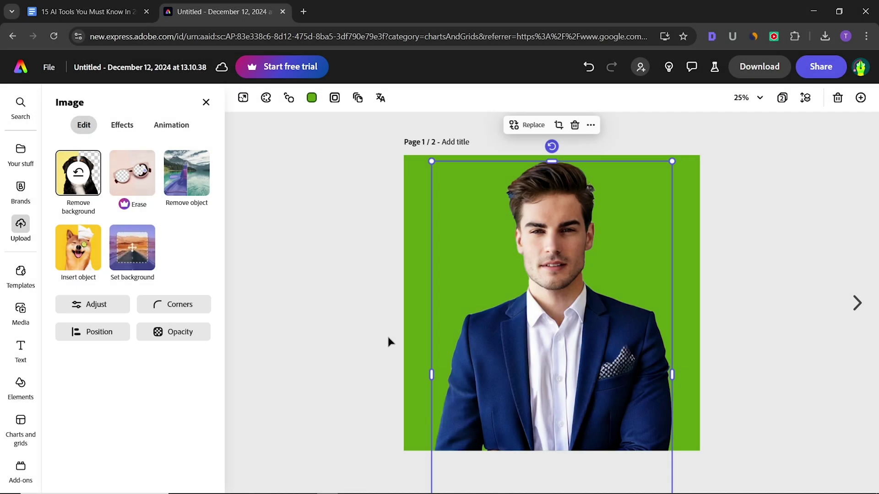
left_click(387, 336)
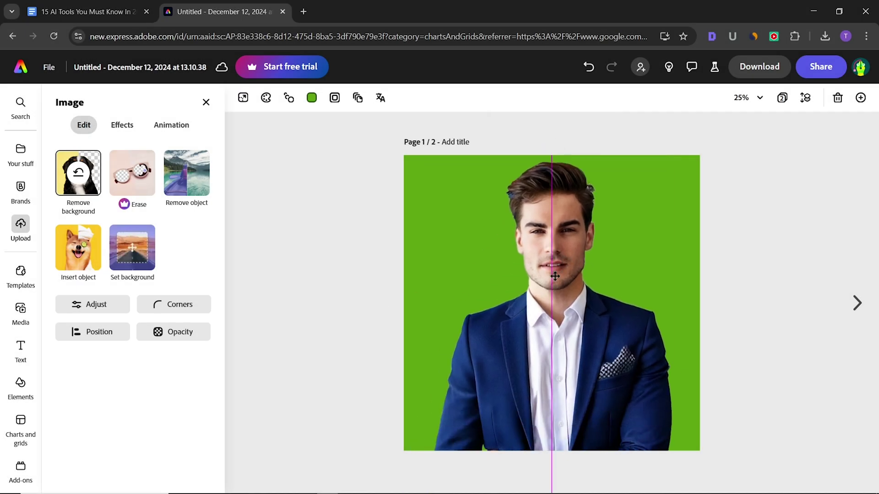
left_click(147, 270)
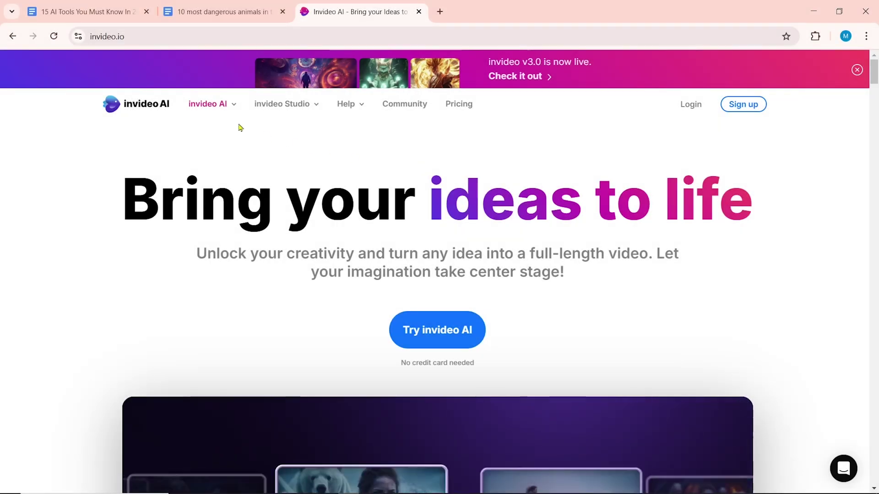
Step: Join invideo AI with a Google account and start a stock-media YouTube video from your own script
mouse_move(222, 108)
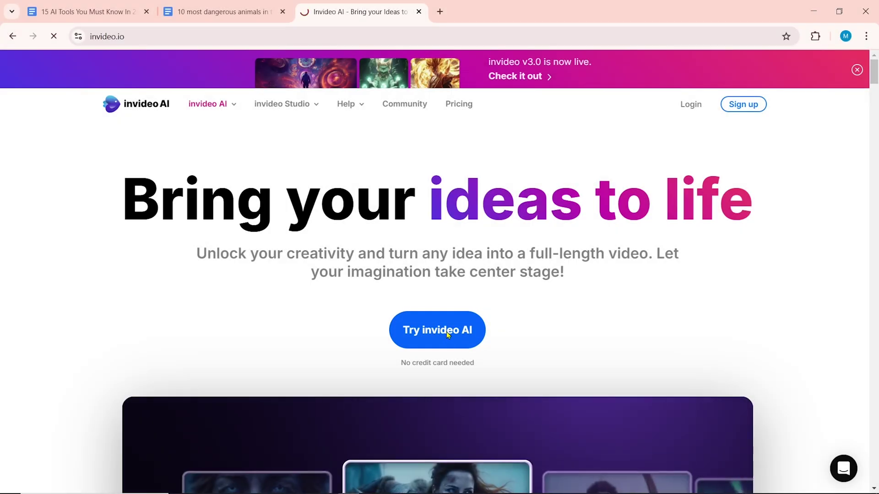
left_click(448, 334)
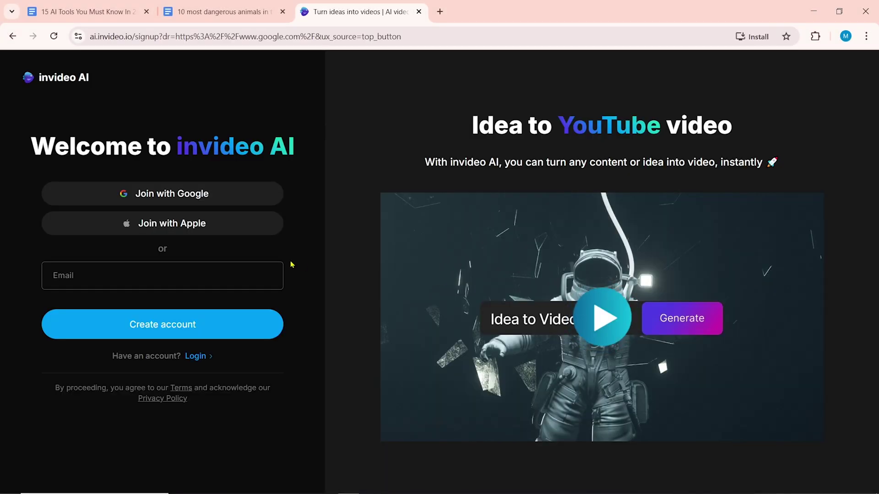
left_click(207, 194)
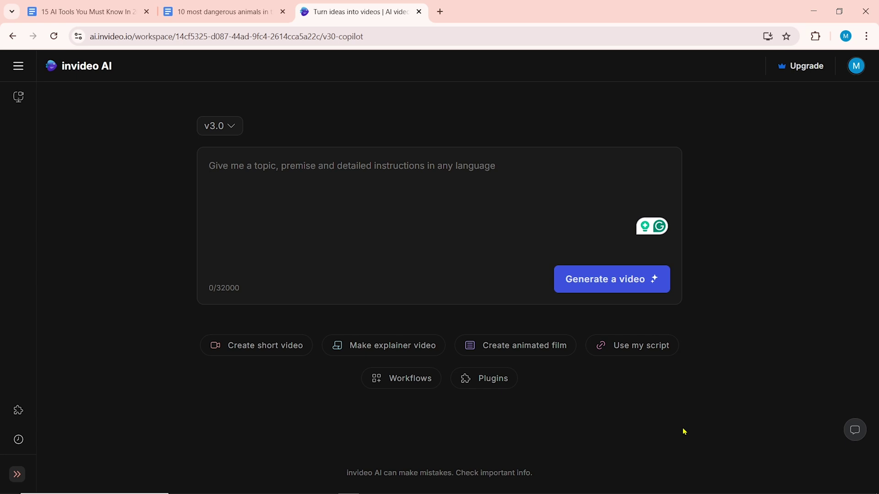
left_click(634, 351)
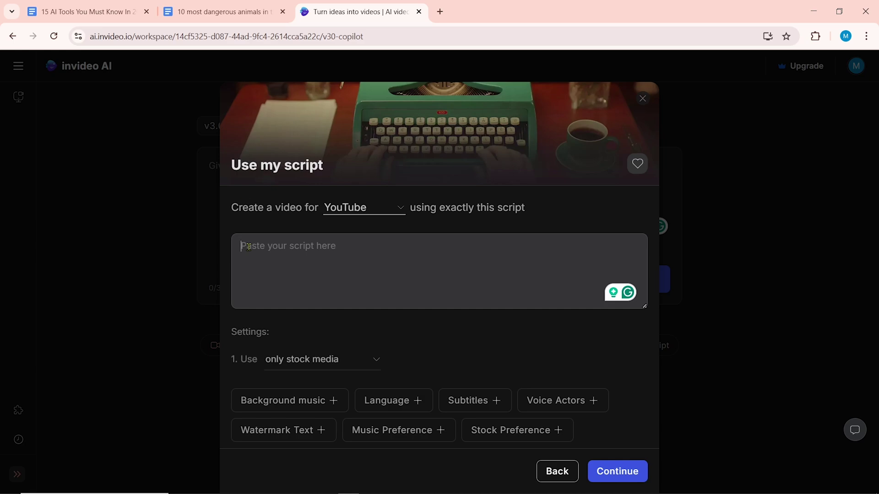
Step: Copy the dangerous-animals Google Doc text and paste it as the invideo script
left_click(194, 14)
scroll(320, 229, "up", 20)
right_click(323, 196)
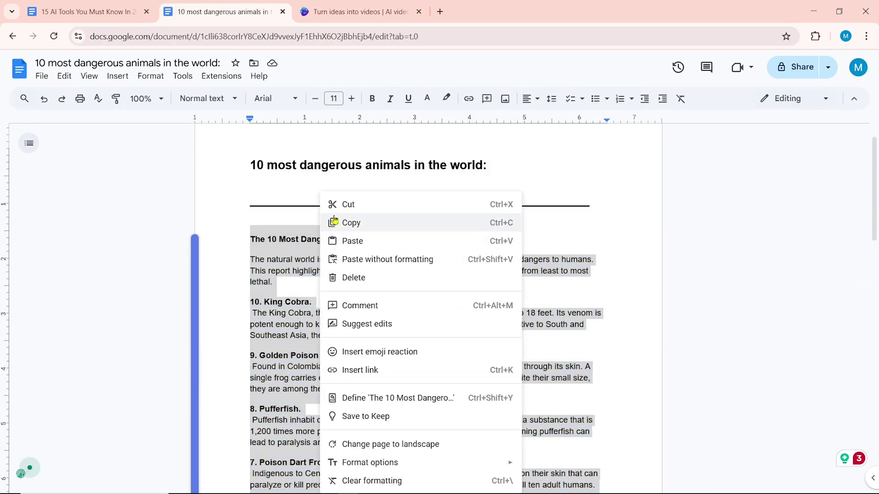
left_click(353, 222)
left_click(360, 12)
right_click(244, 242)
left_click(281, 337)
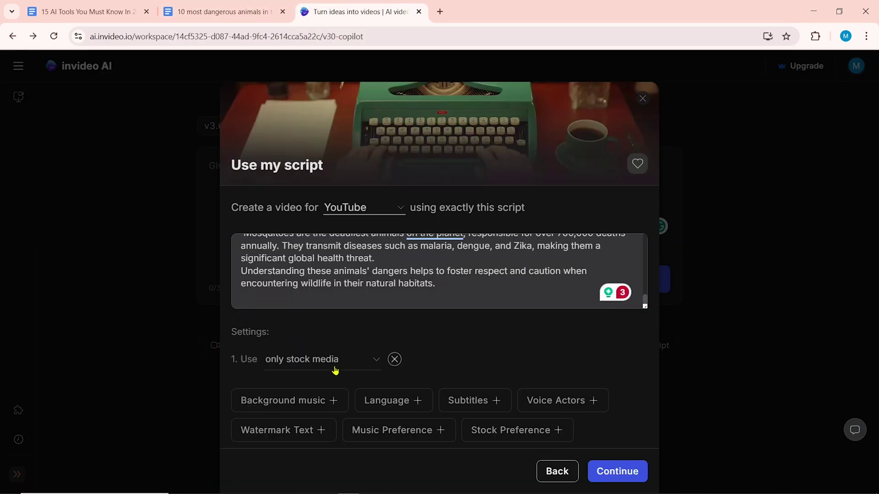
Step: Use only stock media and add fast, energetic background music and subtitles
left_click(375, 361)
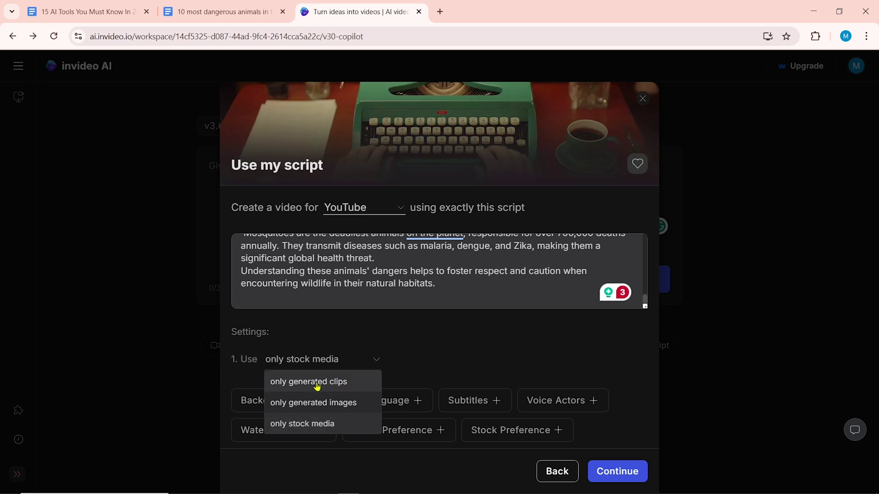
left_click(306, 424)
left_click(334, 400)
left_click(362, 395)
Step: Add a male, clear American narrator voice for Speaker 3 and confirm the script settings
left_click(360, 337)
left_click(302, 381)
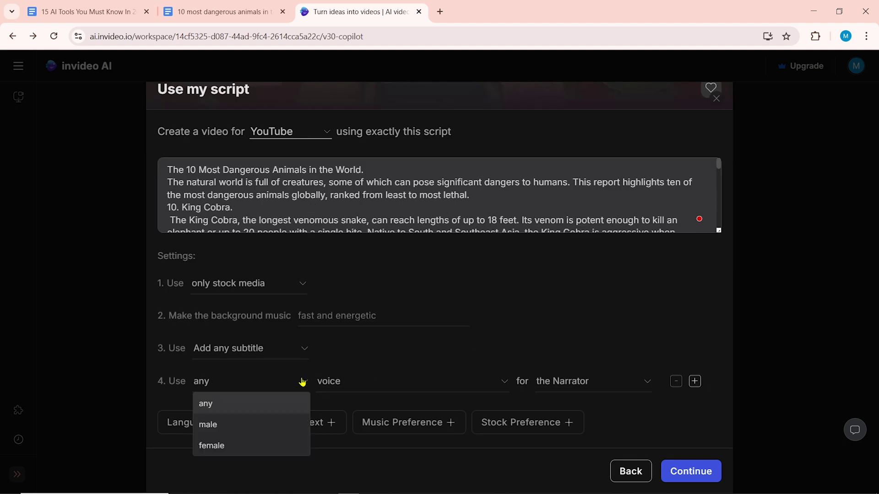
left_click(221, 426)
left_click(501, 382)
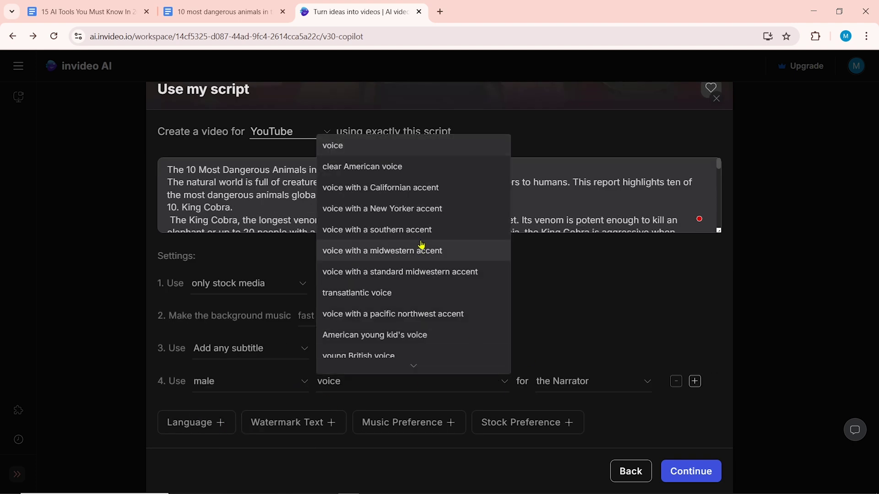
left_click(392, 167)
left_click(646, 382)
left_click(555, 320)
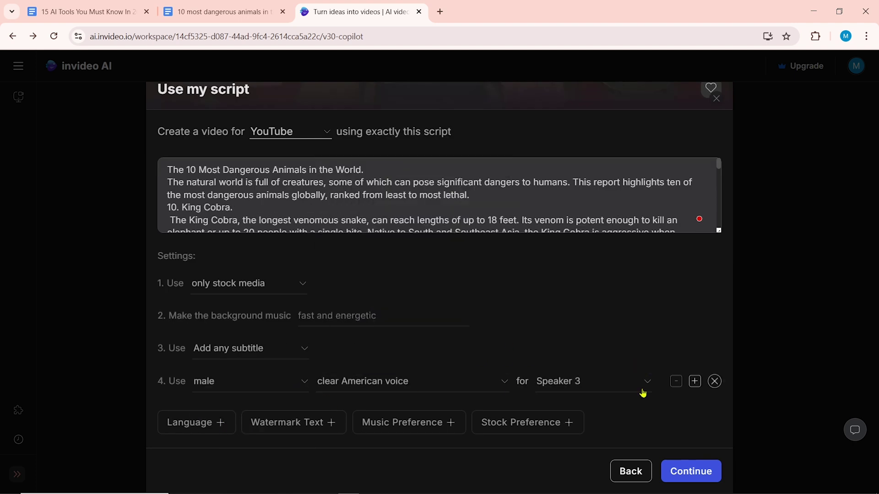
left_click(691, 472)
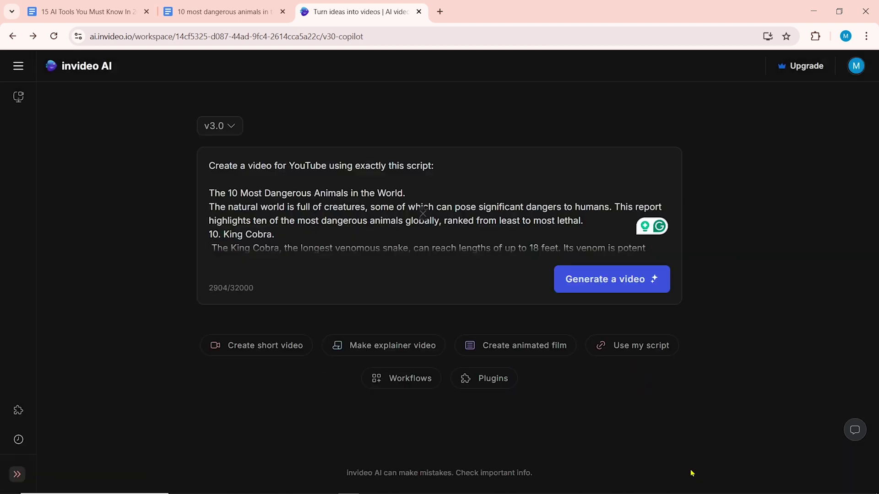
Step: Generate the Top 10 Most Dangerous Animals video with suggested options and allow ready notifications
left_click(628, 283)
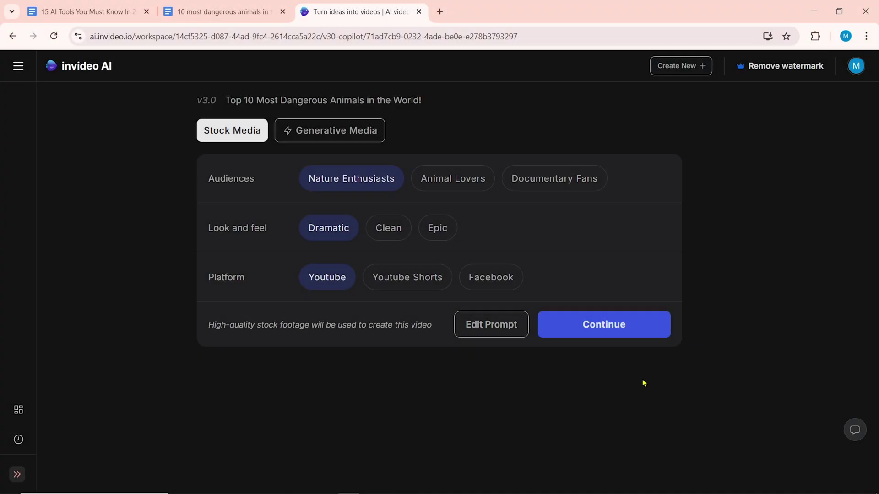
left_click(620, 325)
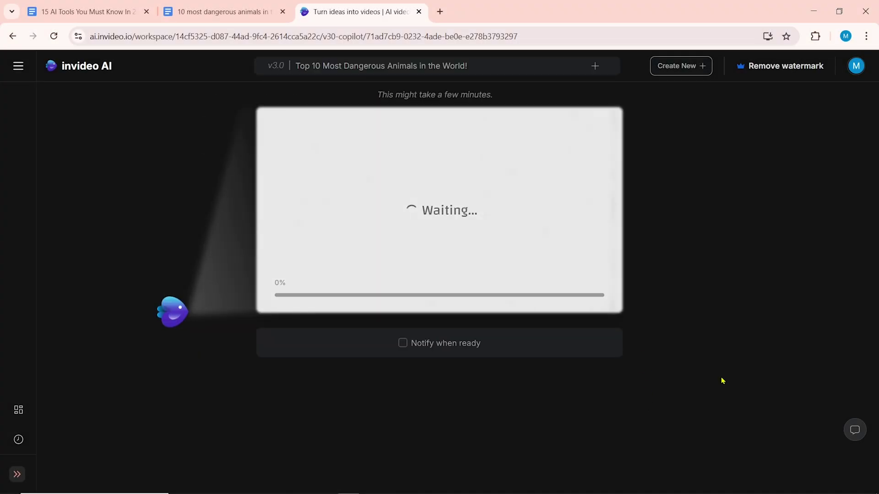
left_click(403, 343)
left_click(498, 340)
left_click(180, 113)
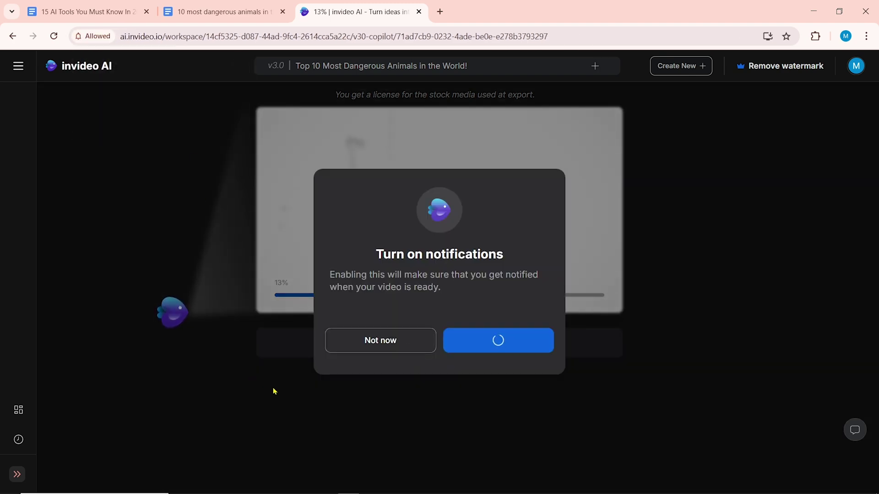